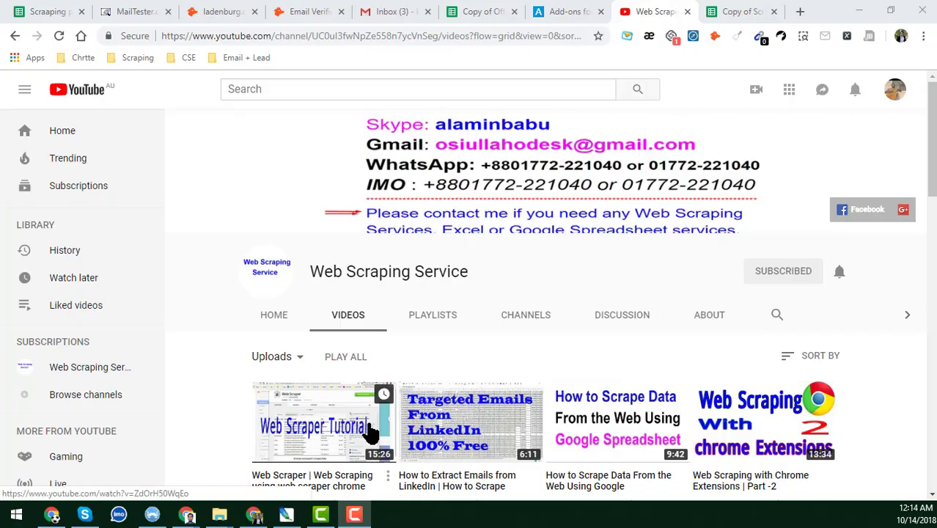
pyautogui.moveTo(309, 270); pyautogui.dragTo(495, 277)
pyautogui.click(496, 279)
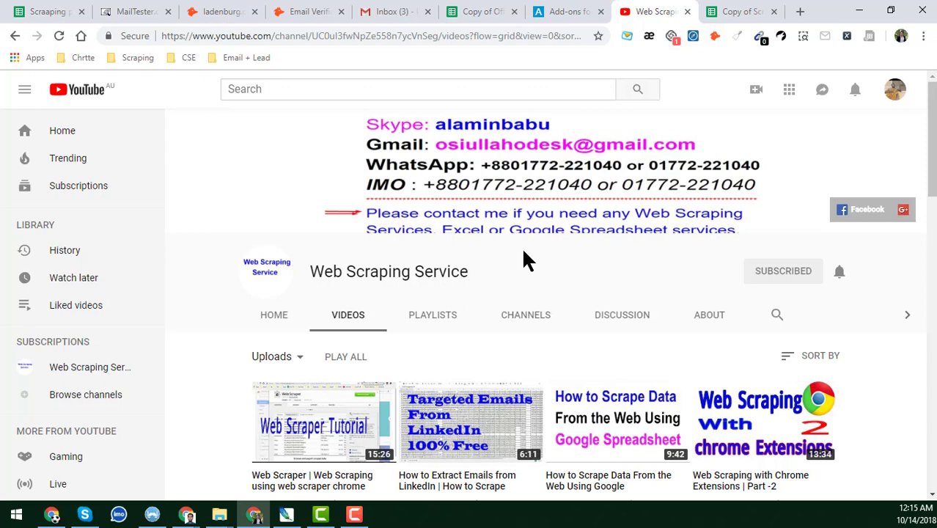
pyautogui.click(480, 12)
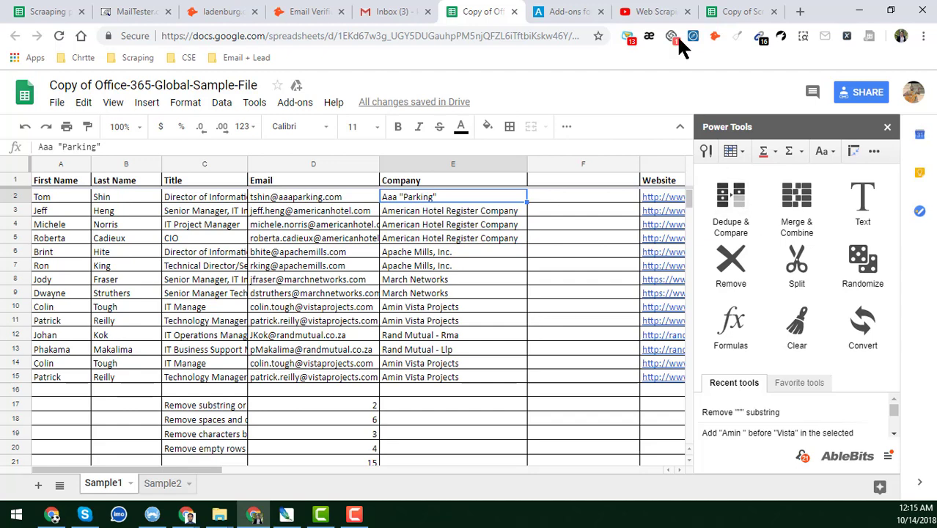
pyautogui.click(644, 11)
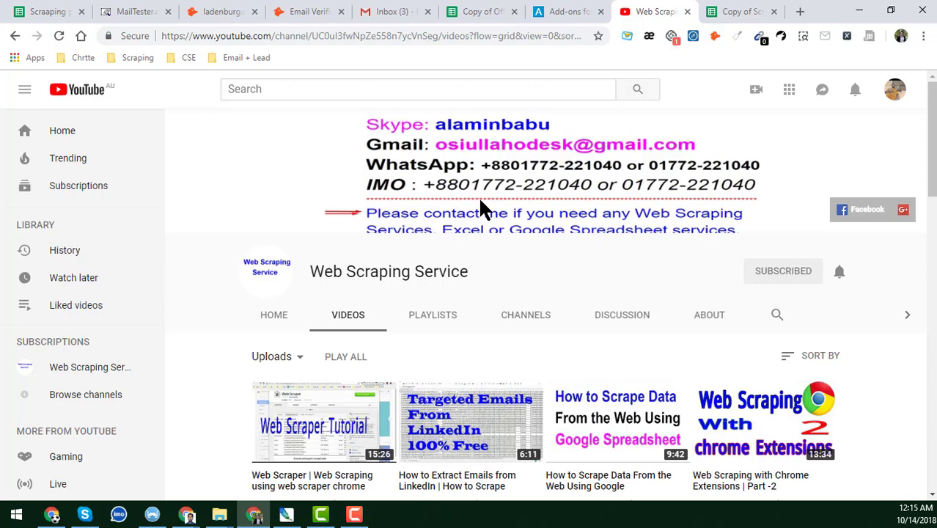
# Switch to the Copy of Office-365-Global-Sample-File spreadsheet and examine the contact rows, the totals below them and the Company column on Sample1
pyautogui.click(480, 10)
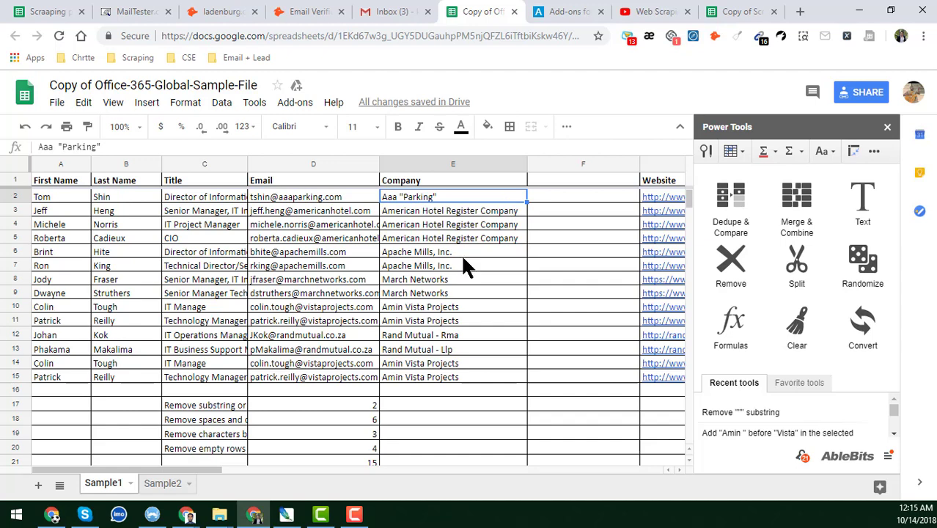
pyautogui.scroll(-3, 462, 312)
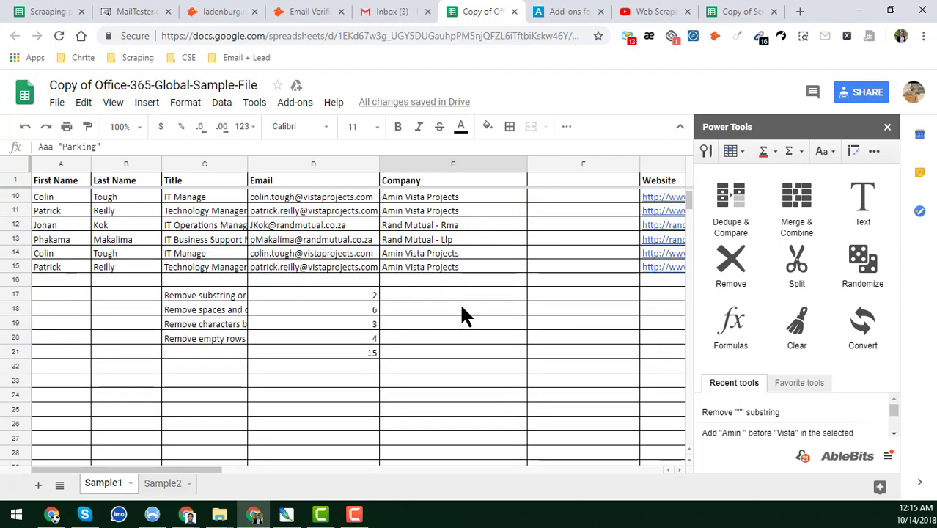
pyautogui.click(360, 352)
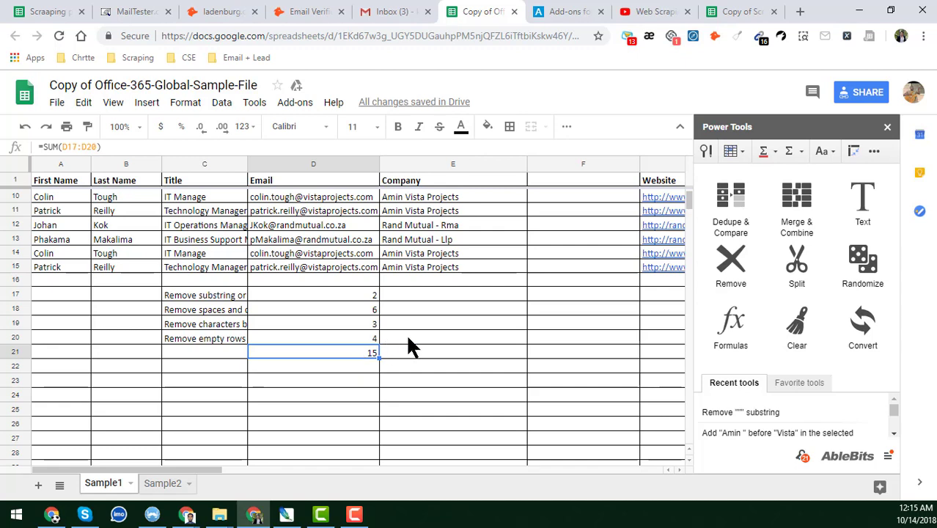
pyautogui.scroll(3, 411, 346)
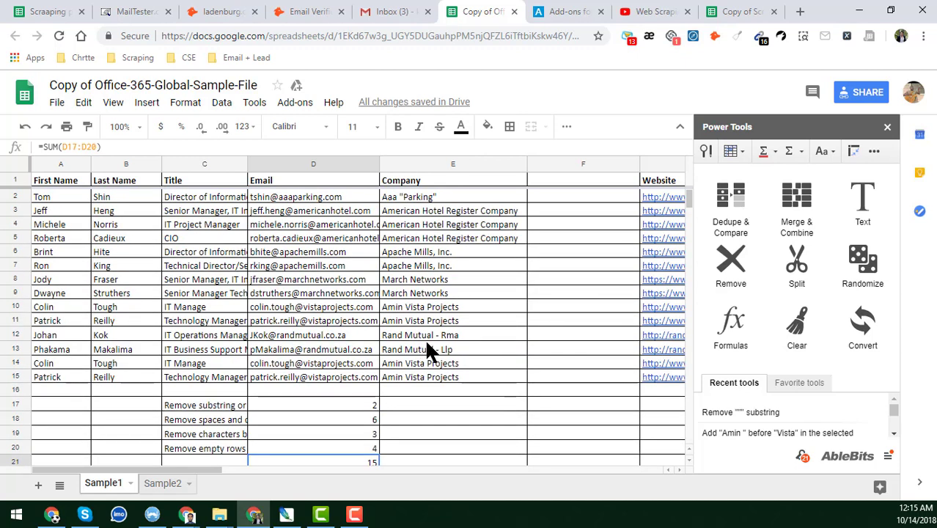
pyautogui.click(449, 198)
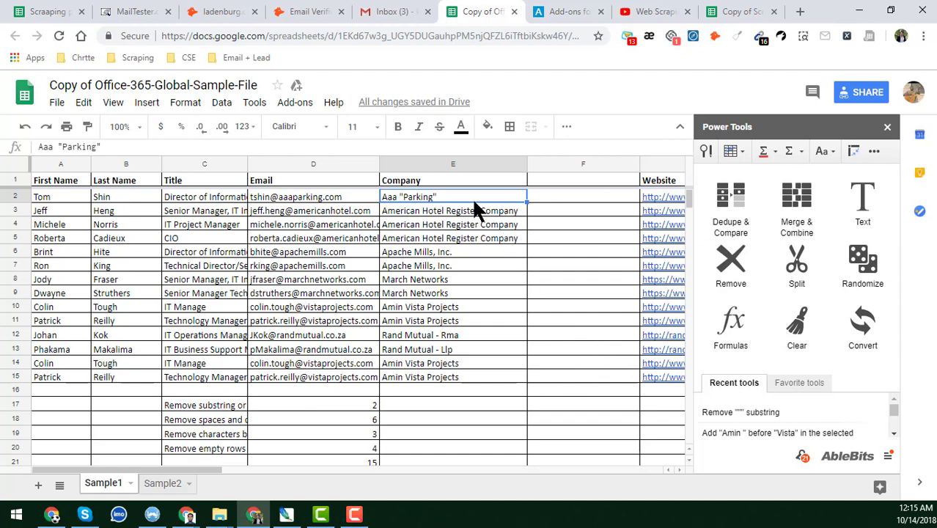
pyautogui.click(464, 242)
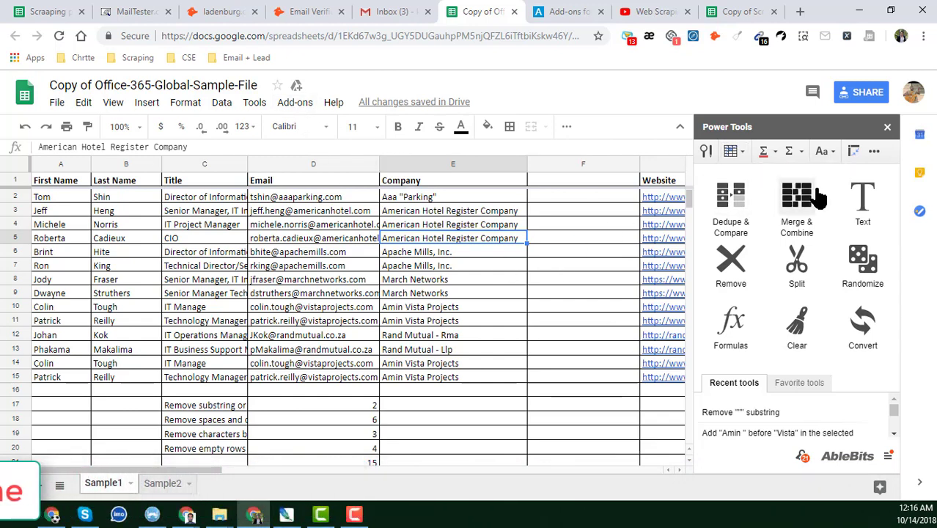
pyautogui.click(506, 308)
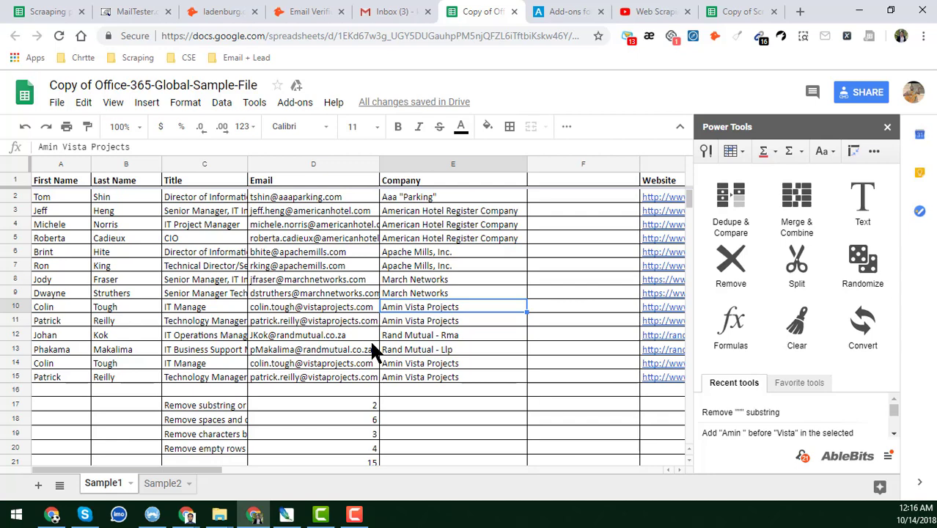
pyautogui.click(307, 103)
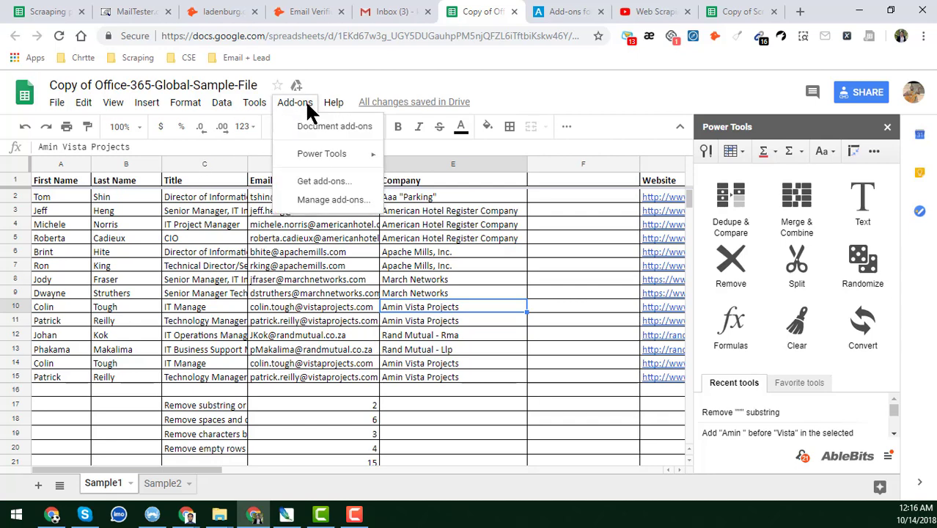
pyautogui.moveTo(356, 158)
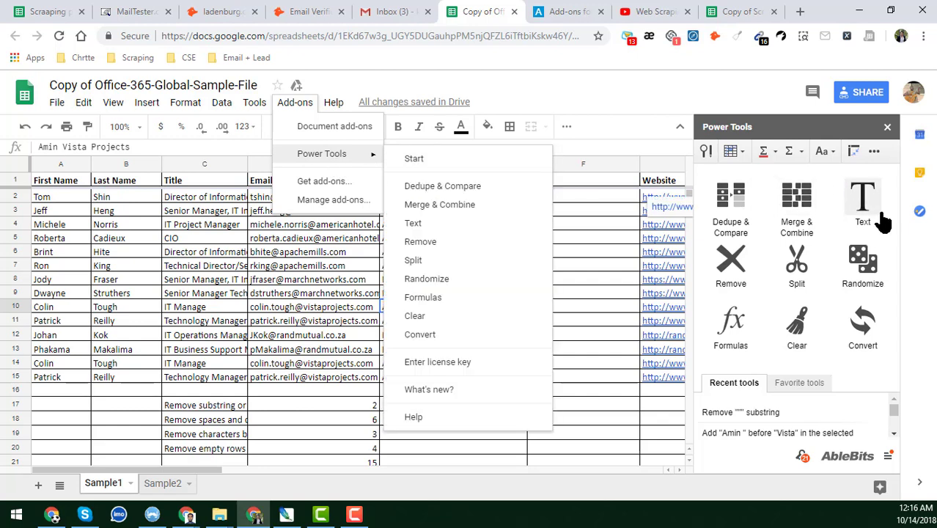
pyautogui.click(597, 308)
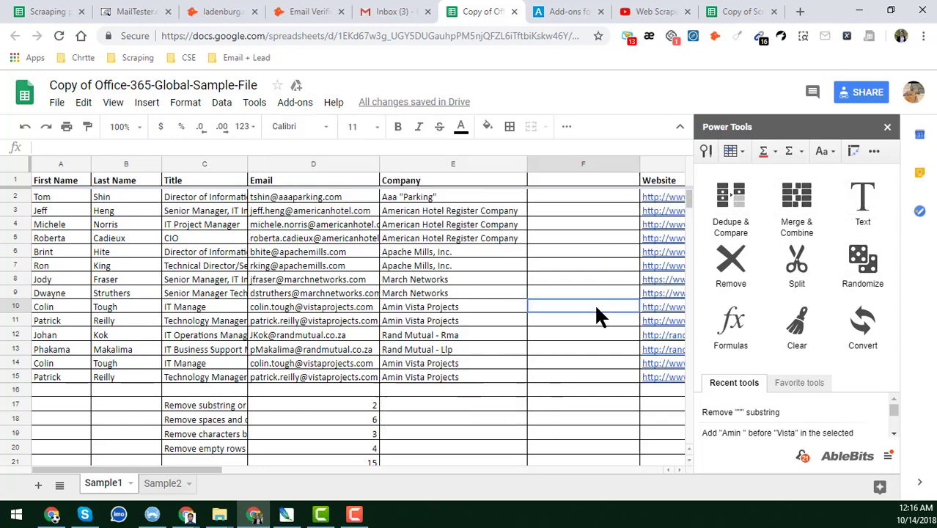
# Start the Power Tools duplicate row removal for range A1:K47 without a backup copy, accepting the formula warning and suppressing it for the future
pyautogui.click(728, 213)
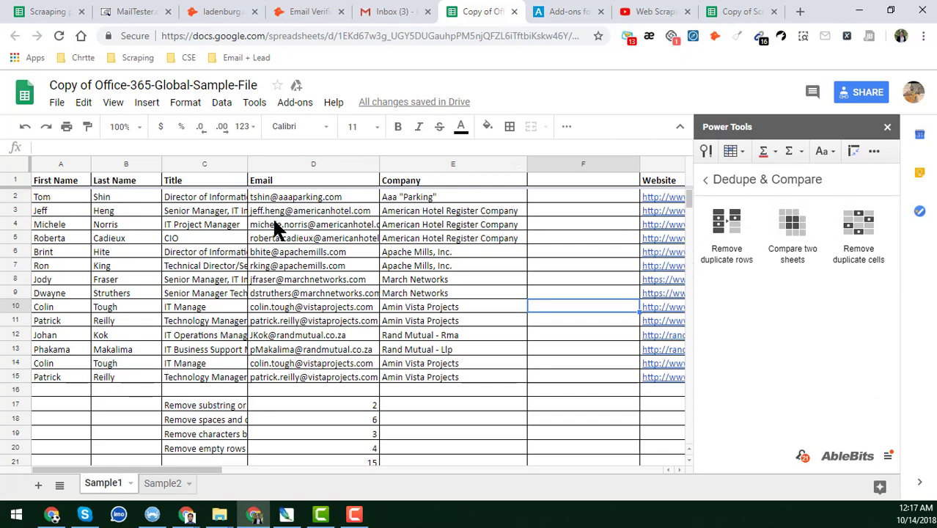
pyautogui.click(728, 229)
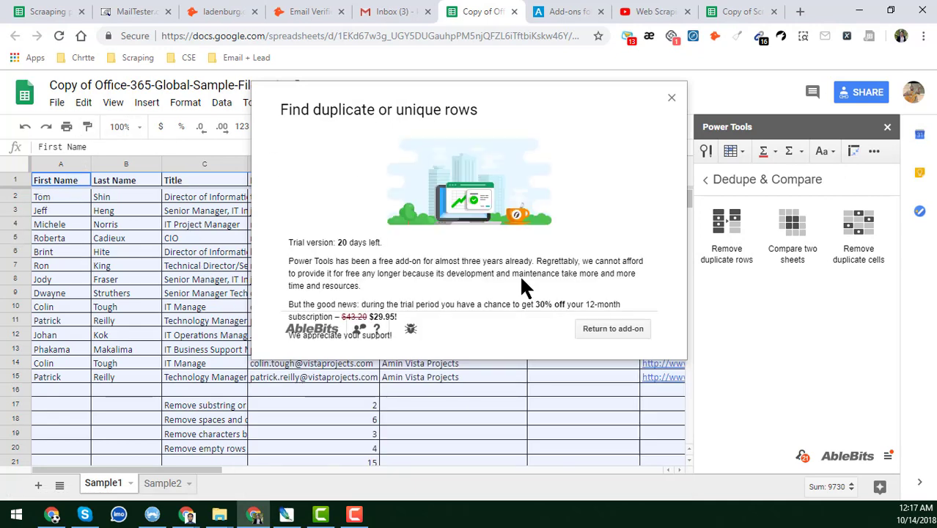
pyautogui.click(611, 329)
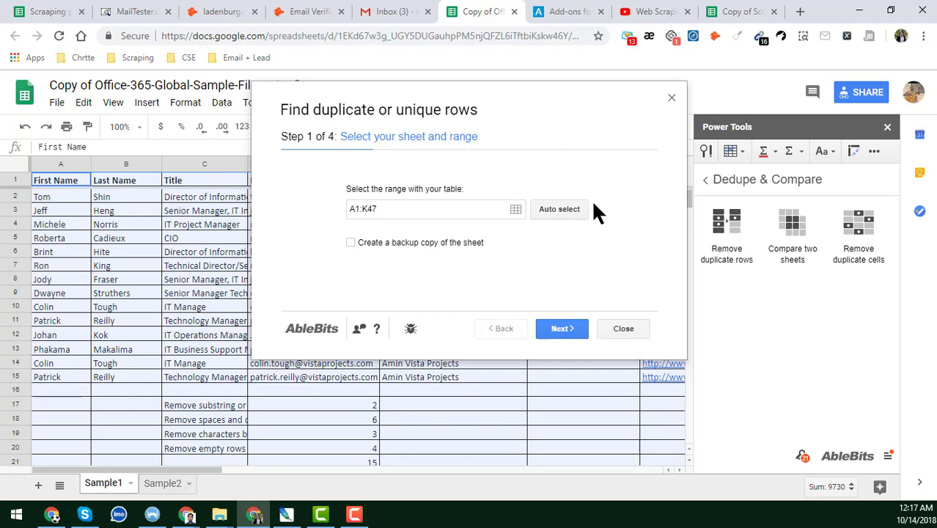
pyautogui.click(561, 328)
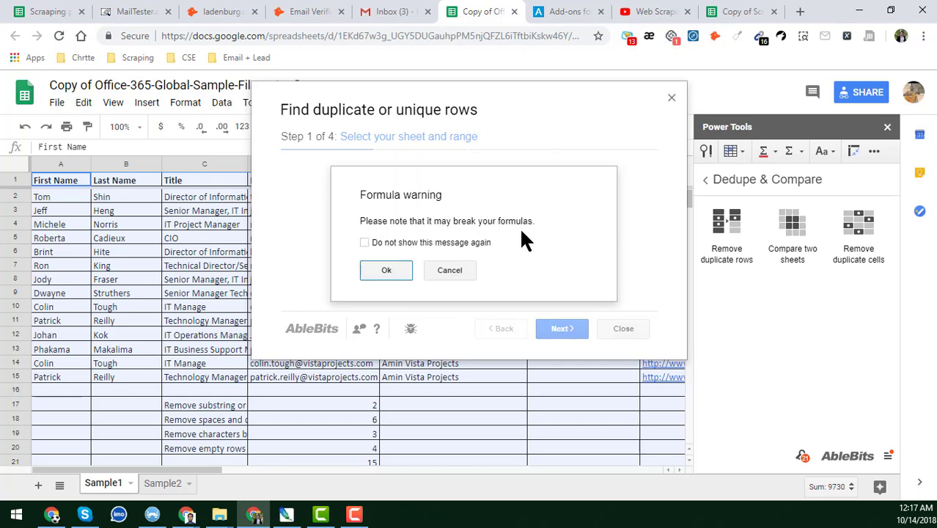
pyautogui.click(364, 242)
pyautogui.click(386, 271)
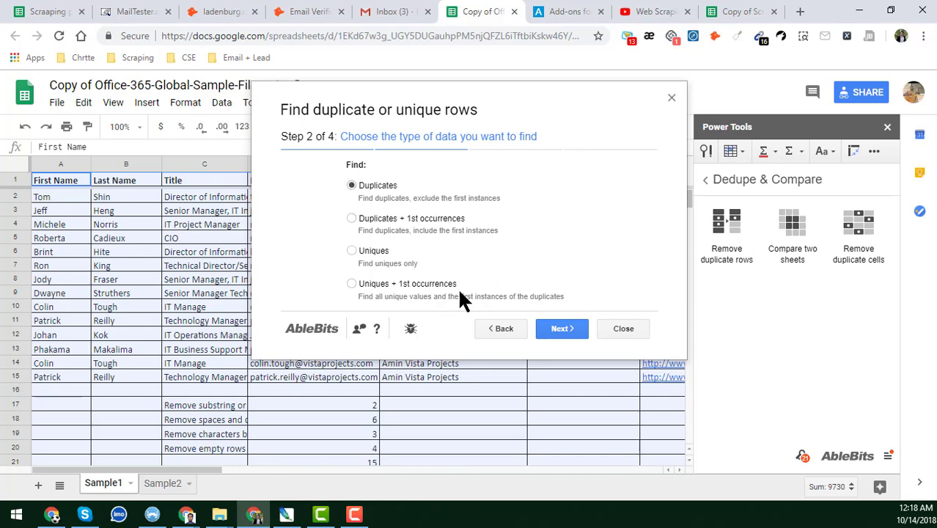
# Search for duplicates excluding first instances, comparing all columns with empty cells skipped and the table treated as having headers
pyautogui.click(560, 330)
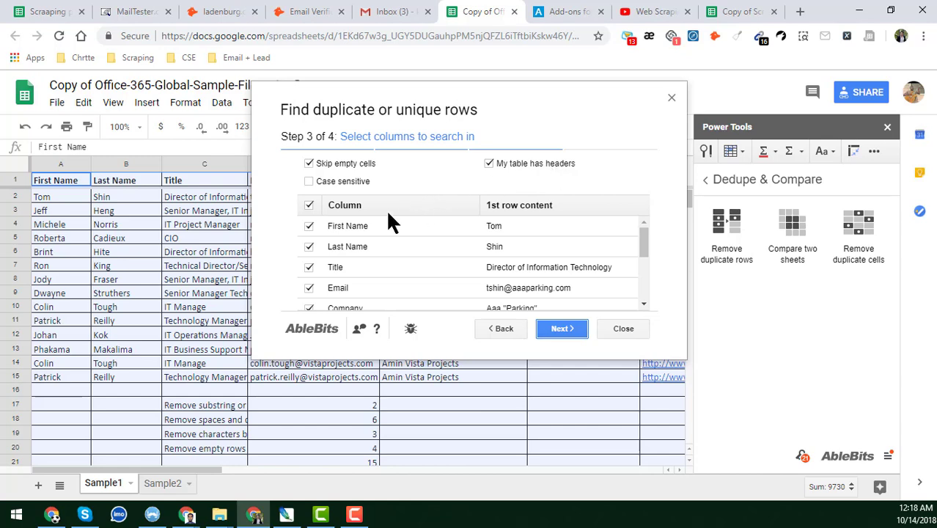
pyautogui.scroll(-3, 358, 227)
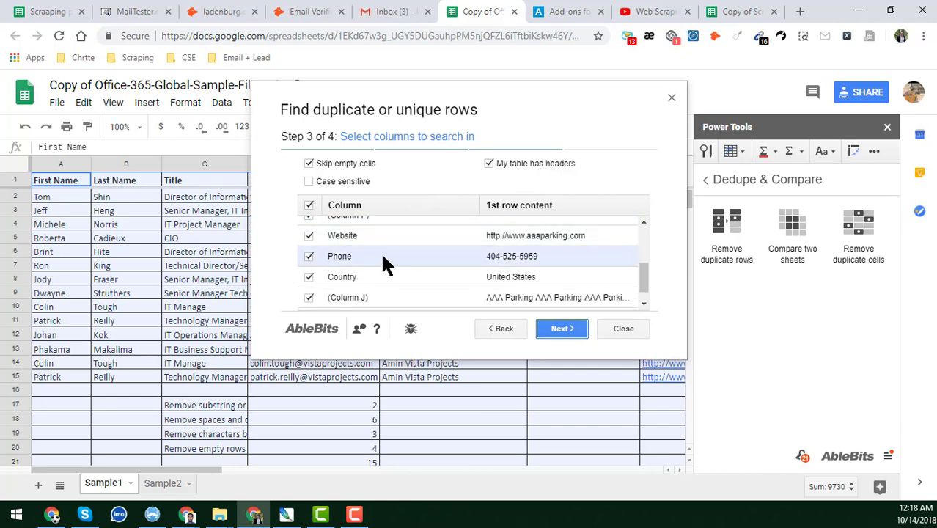
pyautogui.scroll(-1, 383, 264)
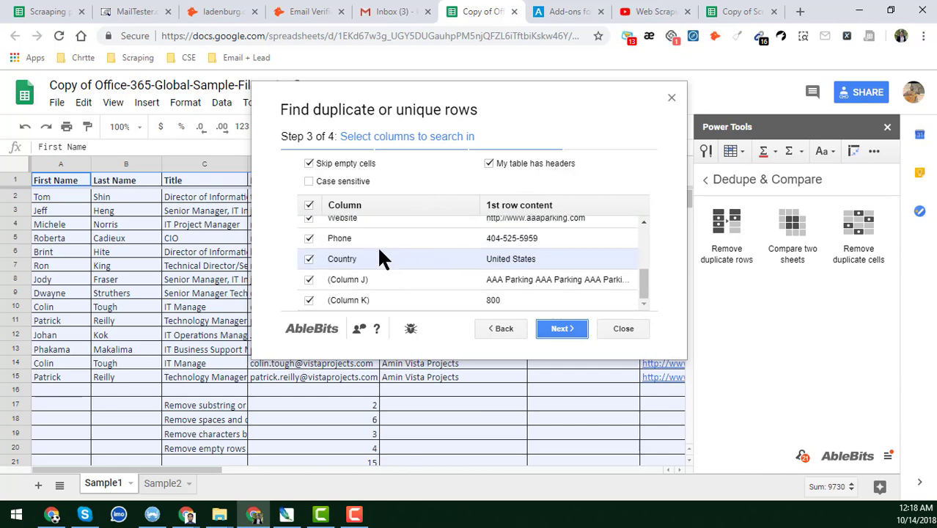
pyautogui.scroll(4, 378, 253)
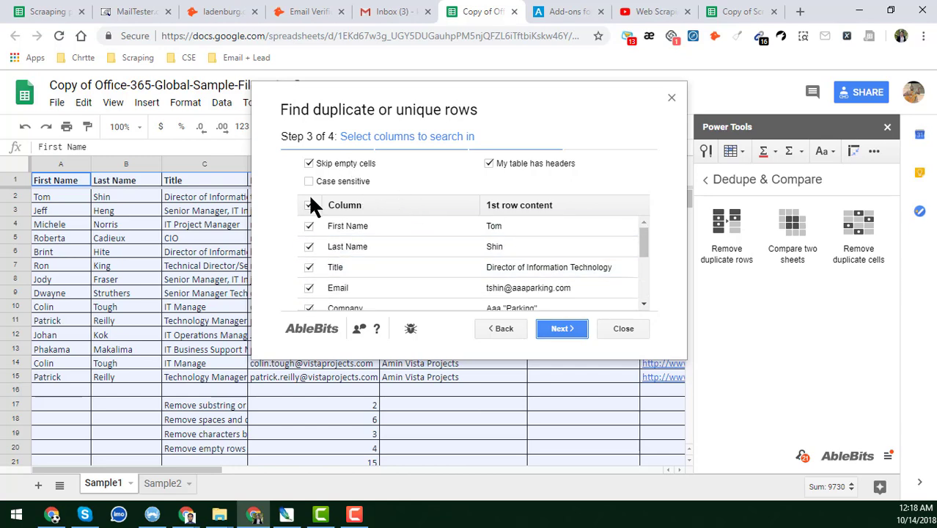
pyautogui.click(559, 330)
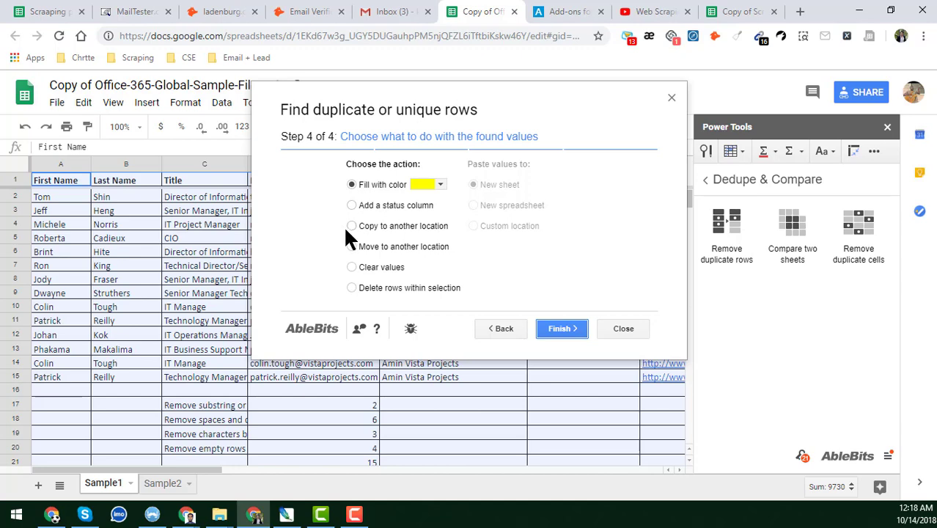
# Delete the found duplicate rows within the selection and close the duplicate finder
pyautogui.click(351, 266)
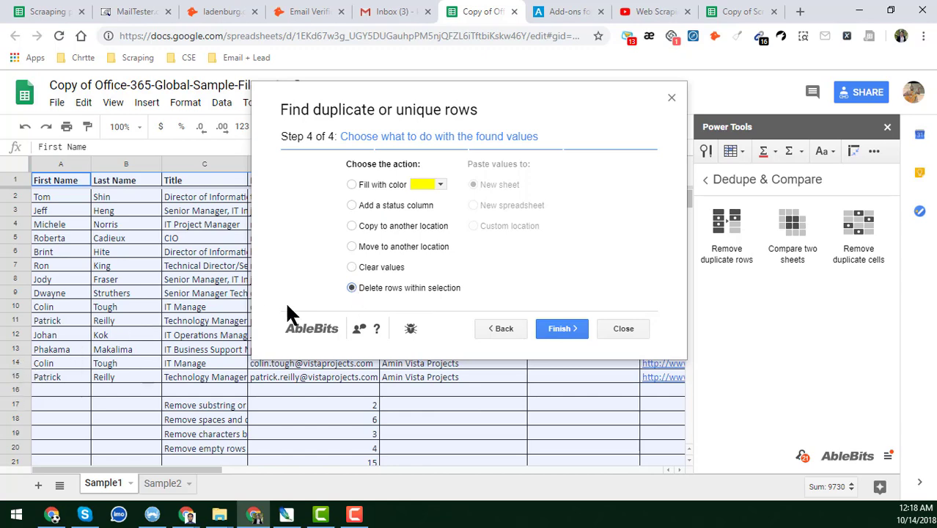
pyautogui.click(567, 329)
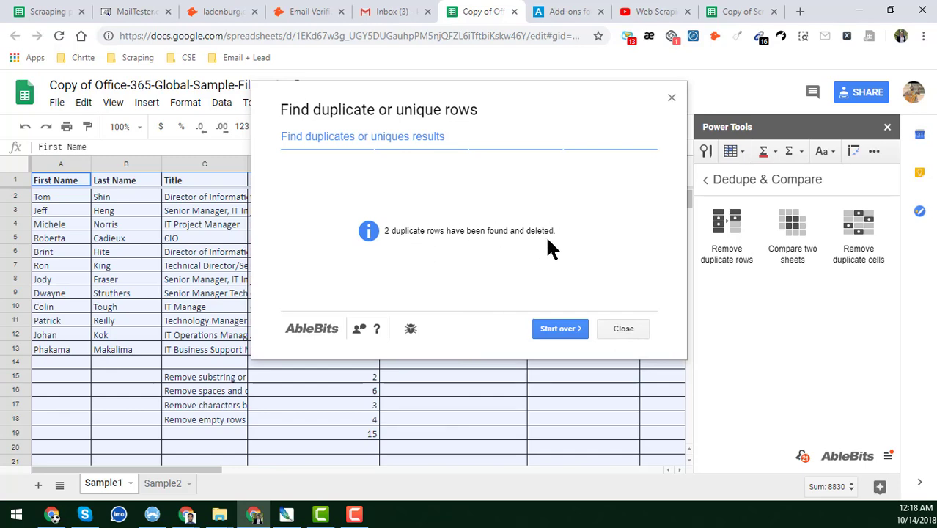
pyautogui.click(625, 328)
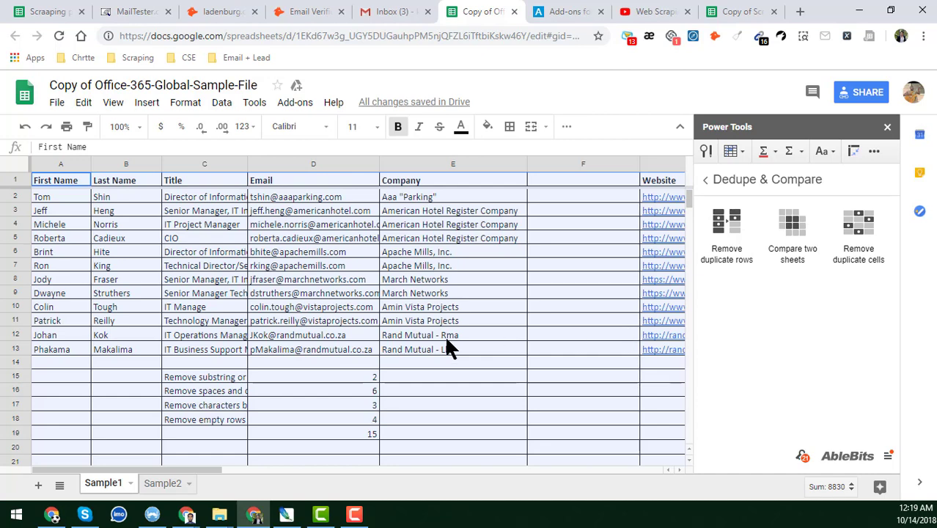
# Check the end of the contact list around rows 13 to 15 after the duplicate removal
pyautogui.click(404, 377)
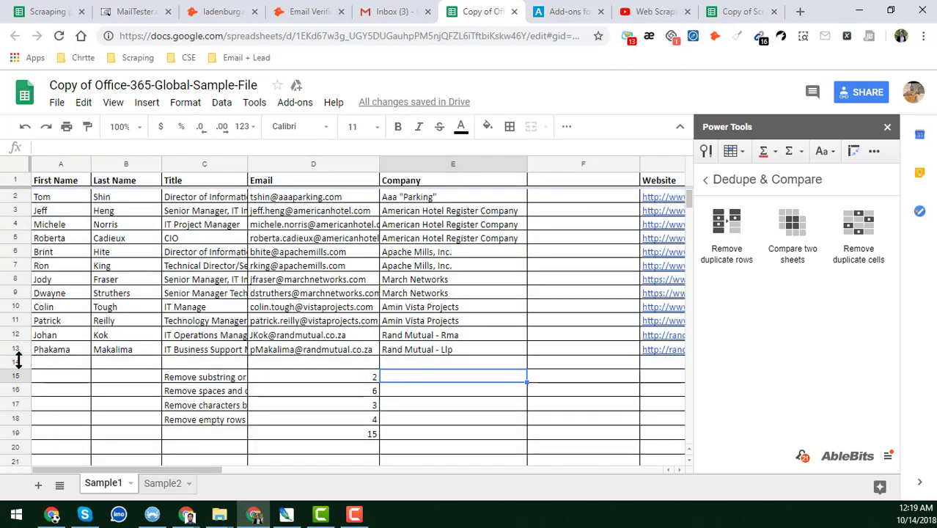
pyautogui.click(42, 361)
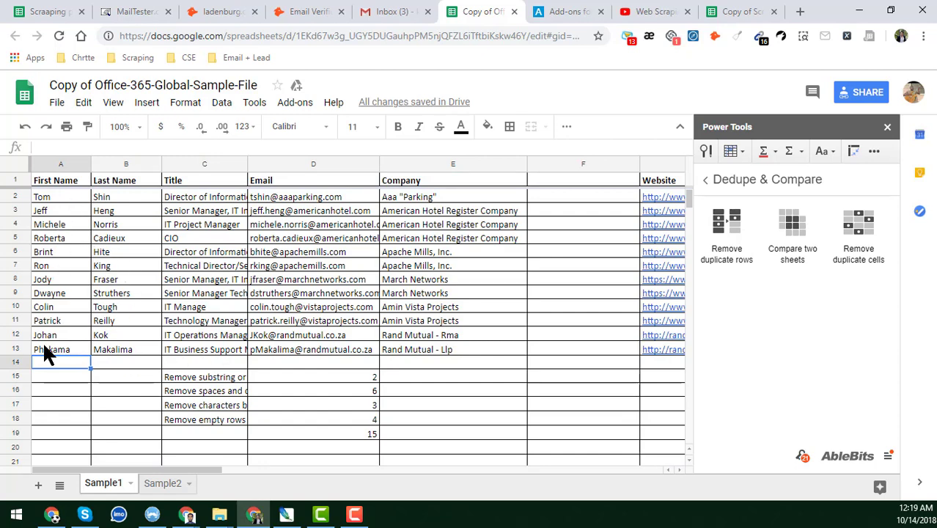
pyautogui.click(49, 349)
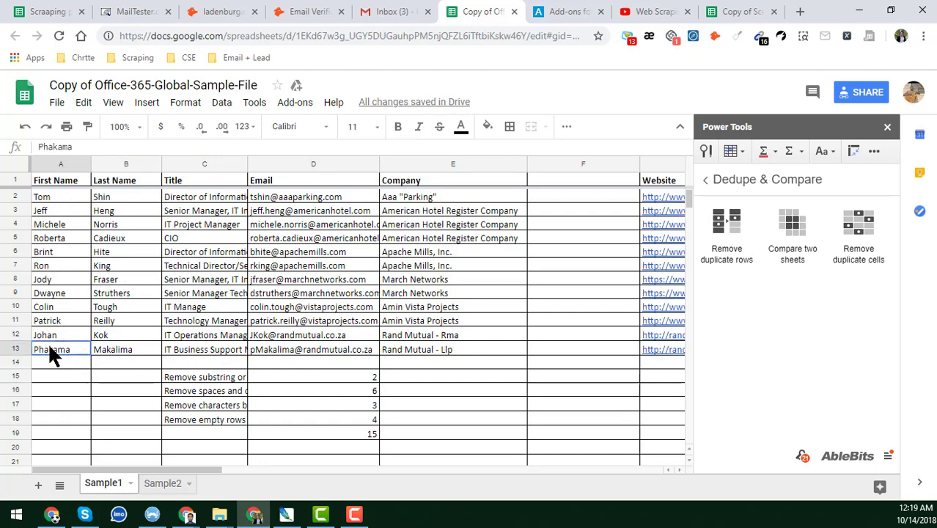
pyautogui.click(121, 193)
pyautogui.click(126, 352)
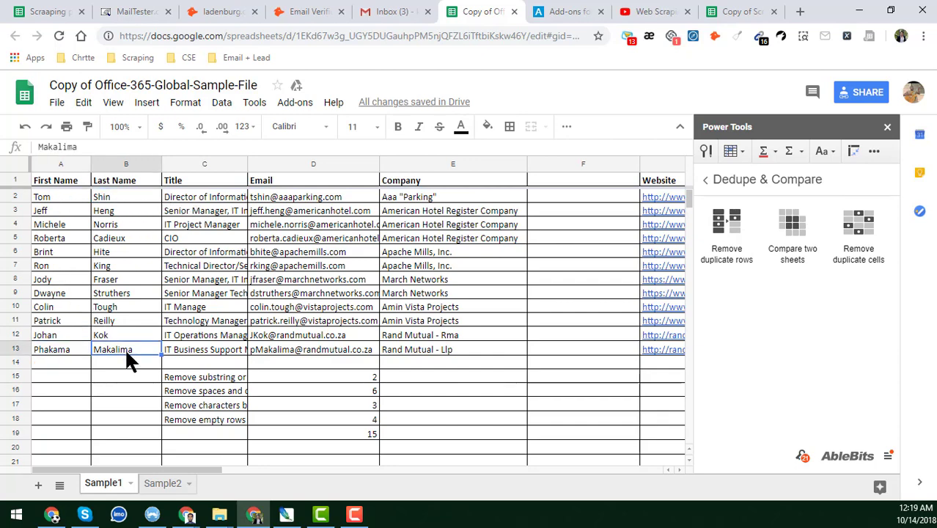
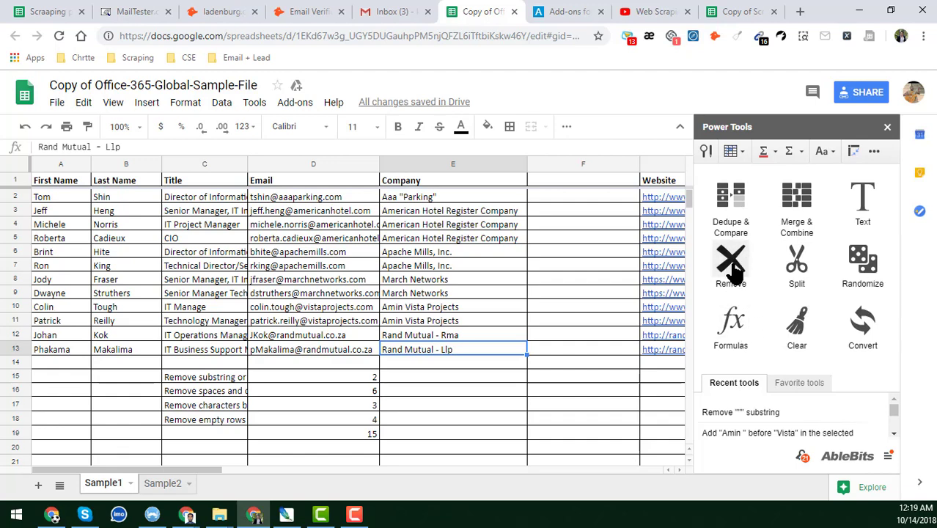
# Use the Power Tools substring removal to strip the double quotation marks from the company names in E2:E7
pyautogui.click(749, 272)
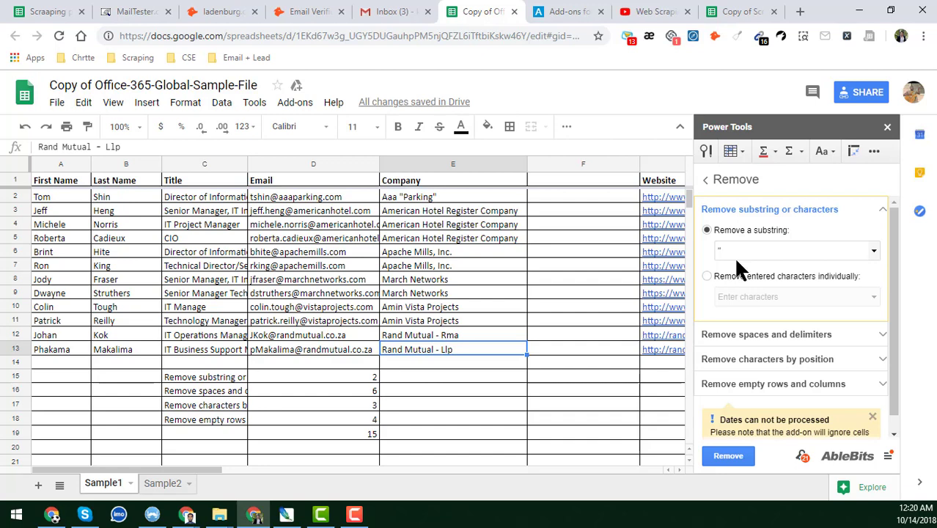
pyautogui.scroll(-1, 755, 253)
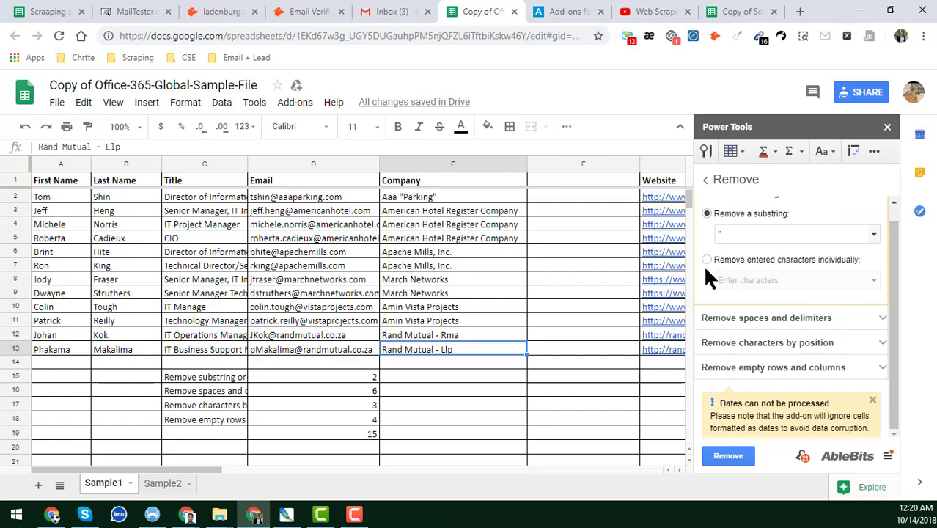
pyautogui.scroll(1, 716, 242)
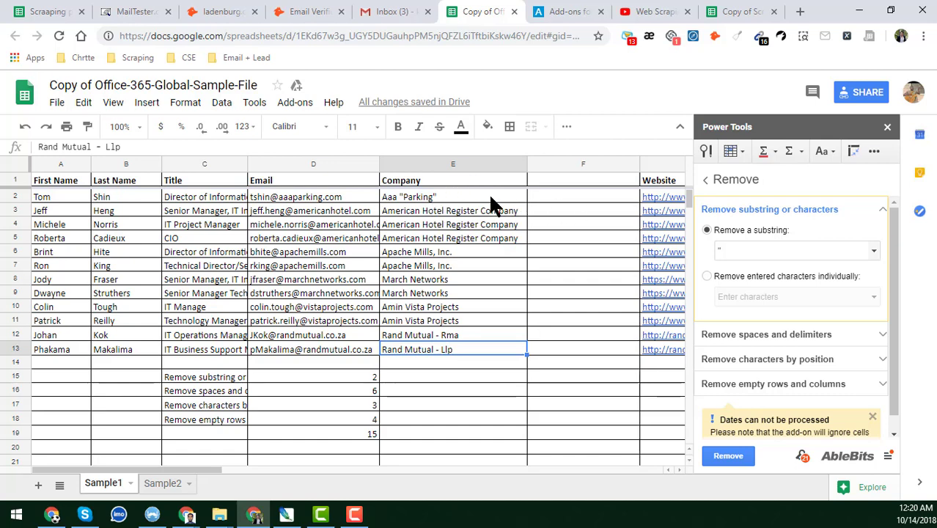
pyautogui.click(467, 198)
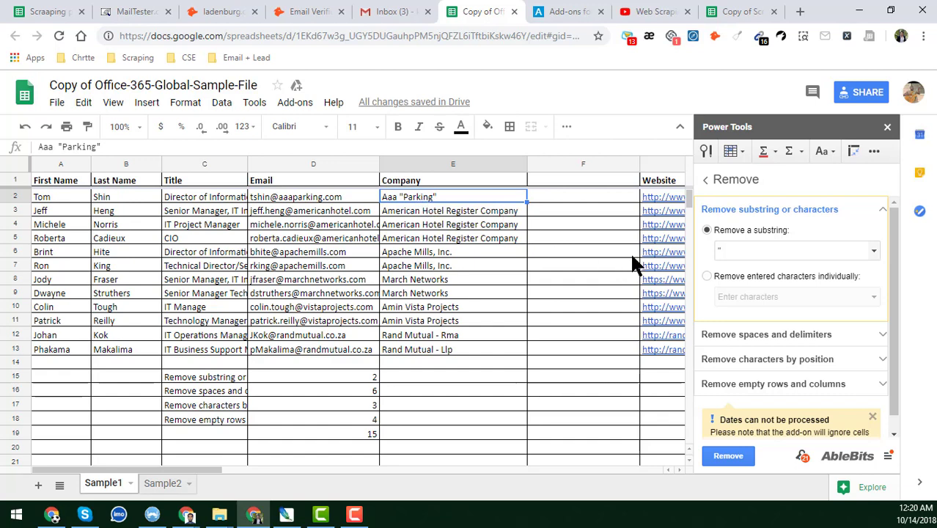
pyautogui.click(719, 251)
pyautogui.write('"')
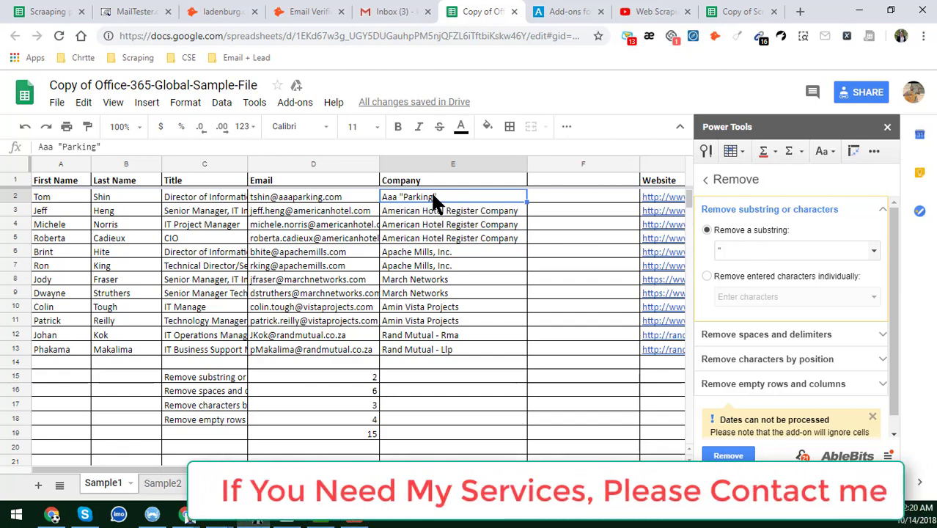
pyautogui.keyDown('shift'); pyautogui.click(453, 263); pyautogui.keyUp('shift')
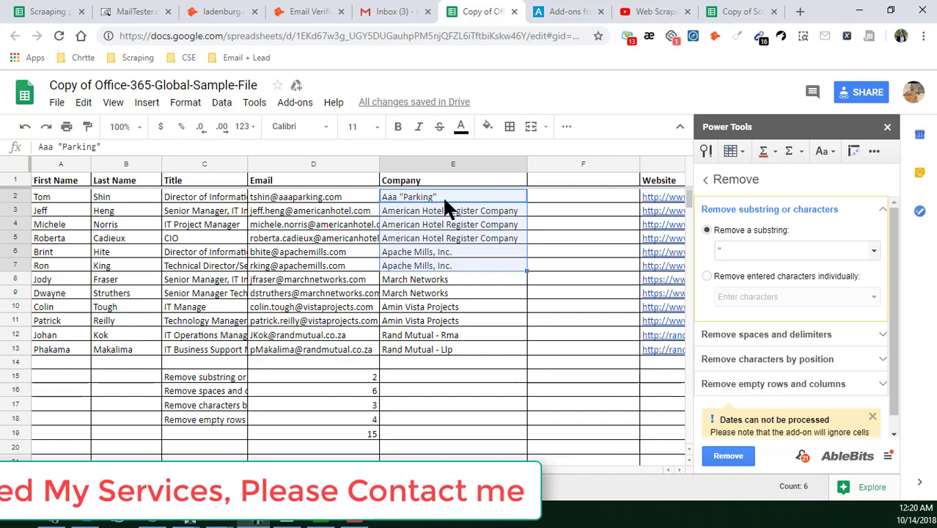
pyautogui.click(718, 252)
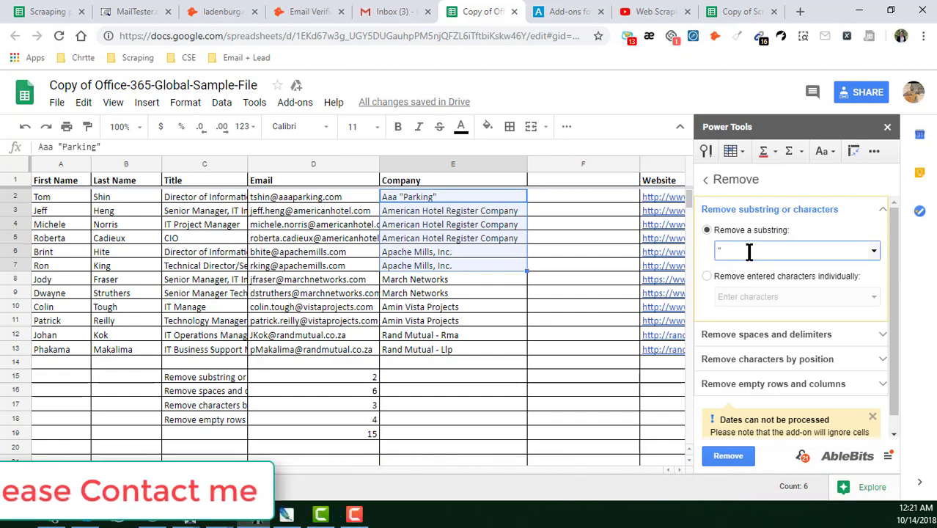
pyautogui.click(729, 454)
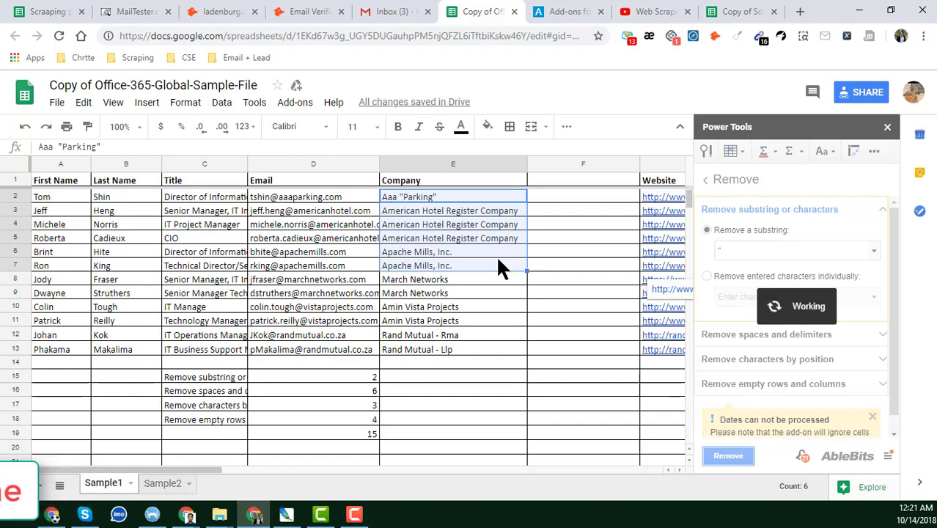
pyautogui.click(417, 196)
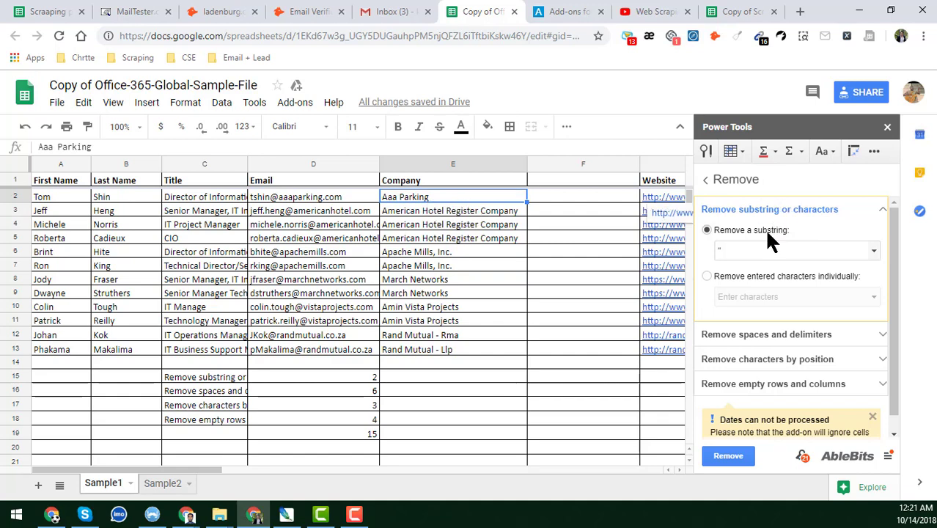
# Choose to remove entered characters individually and expand the options for removing spaces and delimiters
pyautogui.click(708, 277)
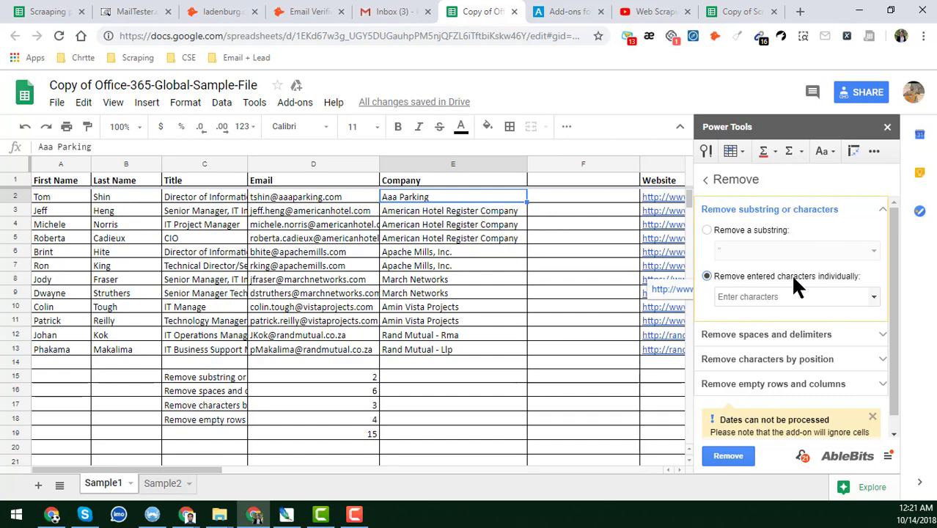
pyautogui.scroll(-1, 792, 281)
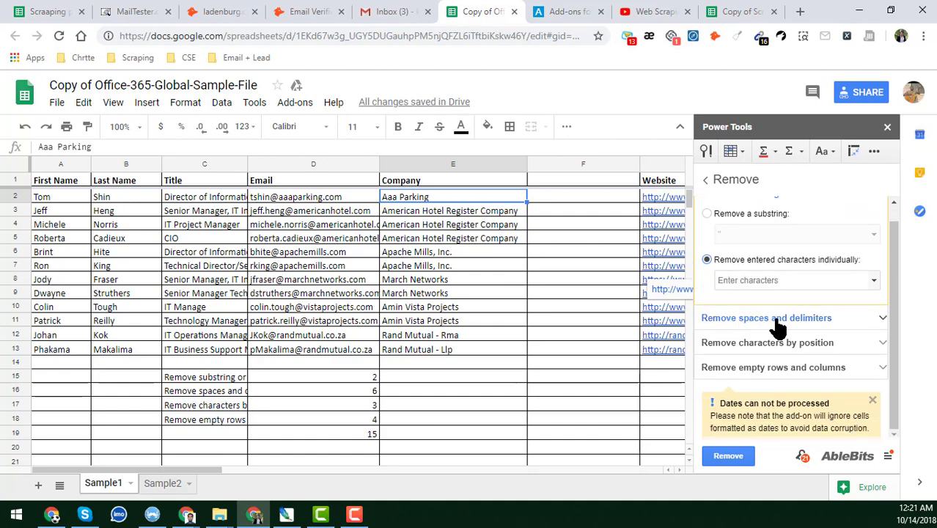
pyautogui.click(883, 322)
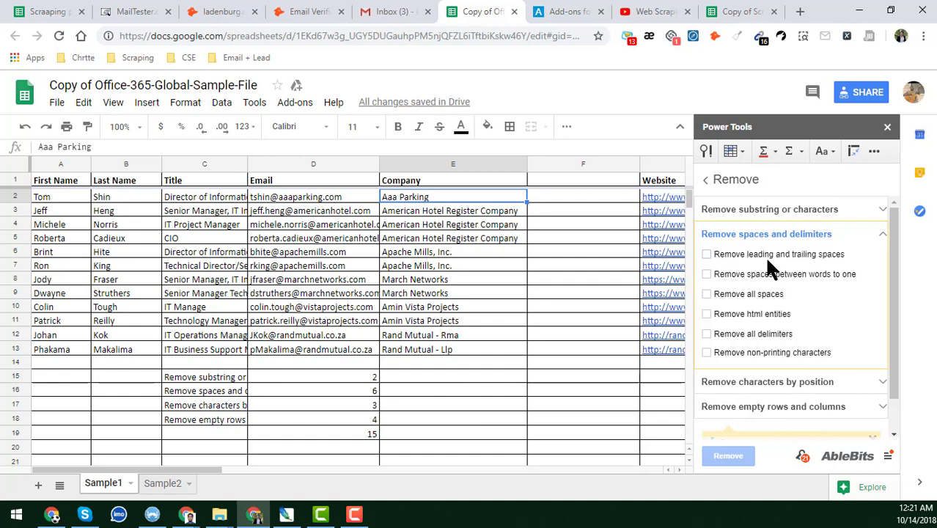
# Insert a leading space before the company name Aaa Parking in cell E2
pyautogui.doubleClick(467, 198)
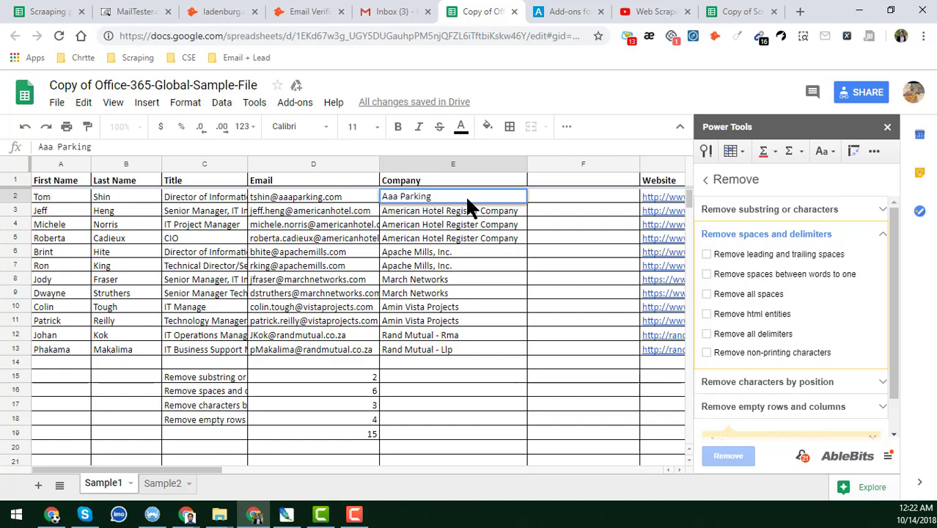
pyautogui.press('Home')
pyautogui.click(445, 247)
pyautogui.click(439, 194)
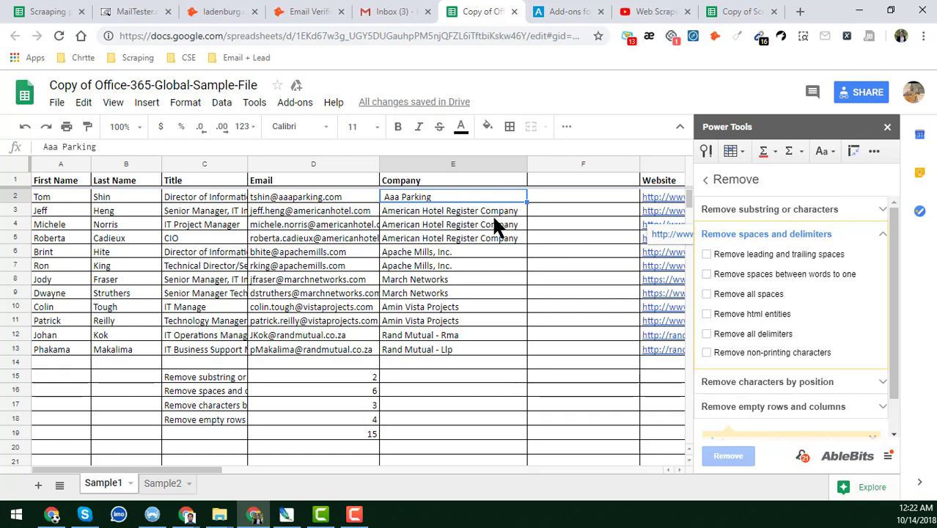
# Insert extra spaces between the words of the company name in E3 and reduce them back to single spaces
pyautogui.click(450, 209)
pyautogui.doubleClick(426, 211)
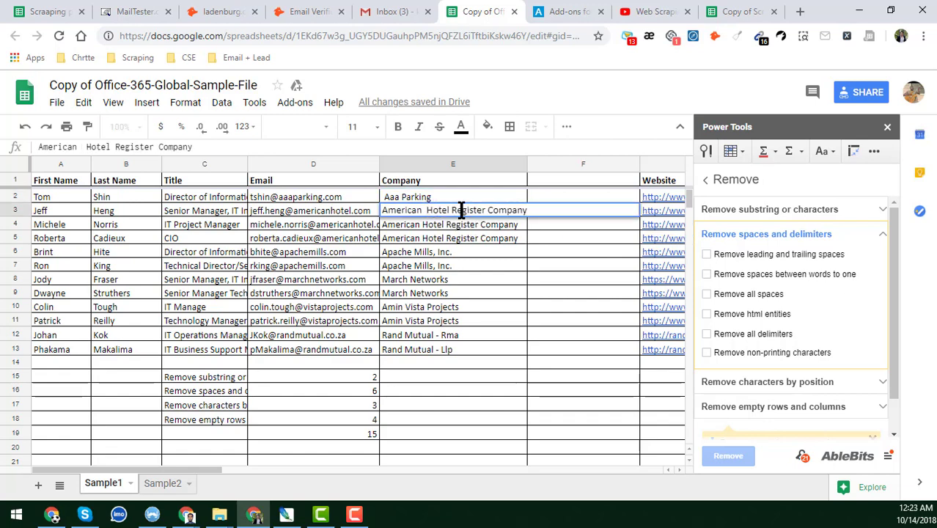
pyautogui.click(452, 210)
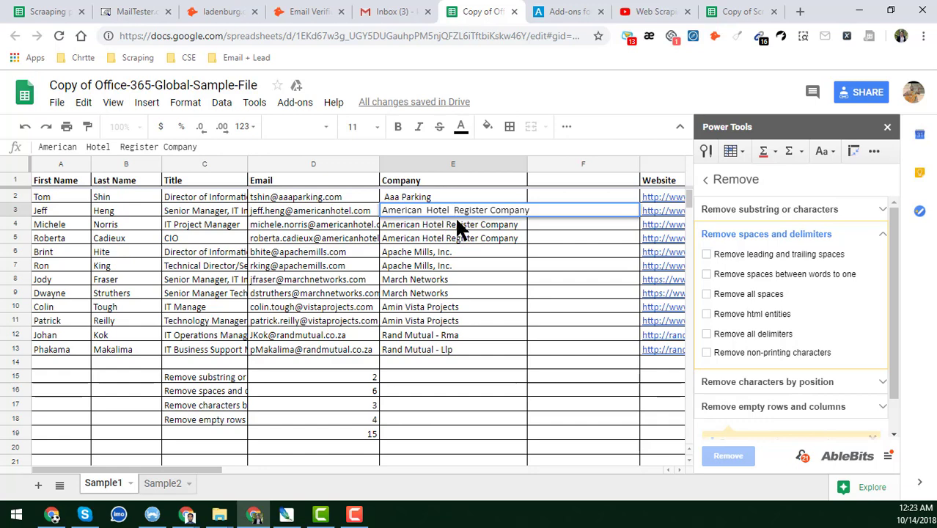
pyautogui.press('BackSpace')
pyautogui.press('BackSpace')
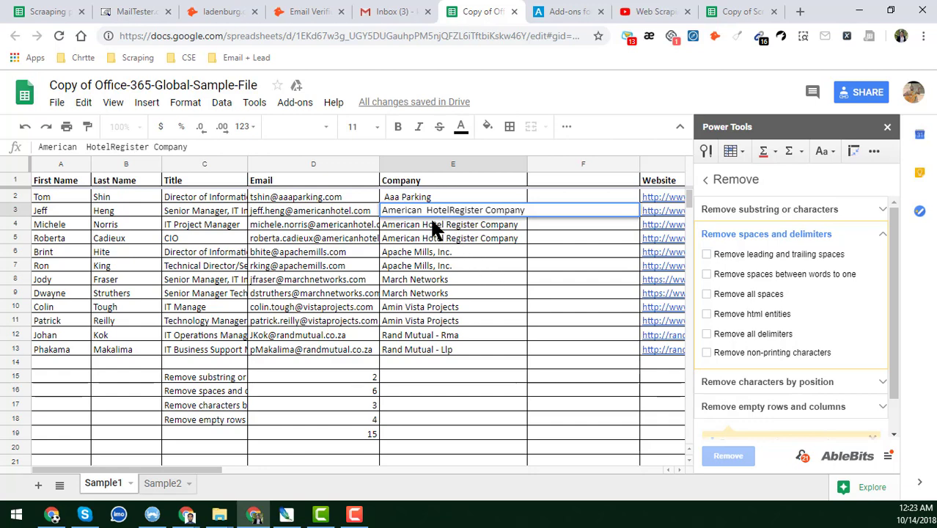
pyautogui.click(427, 210)
pyautogui.press('BackSpace')
pyautogui.press('BackSpace')
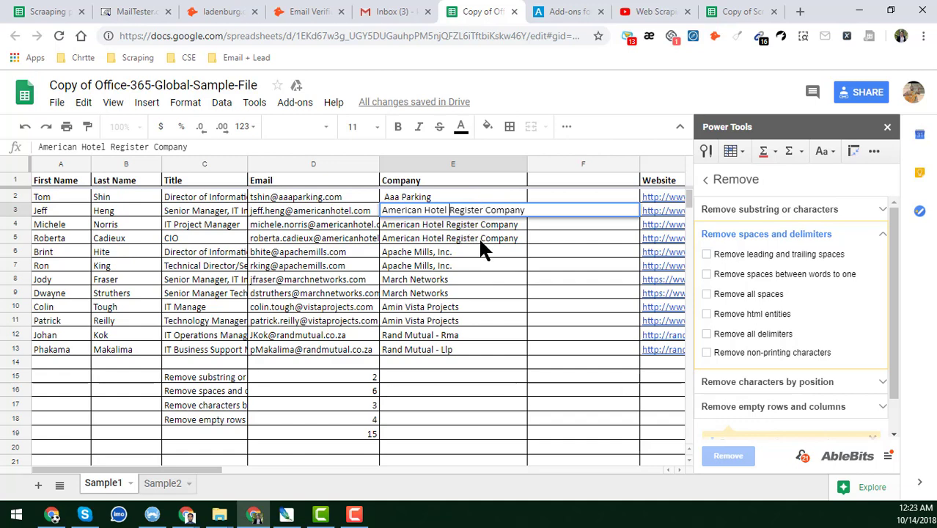
pyautogui.click(479, 237)
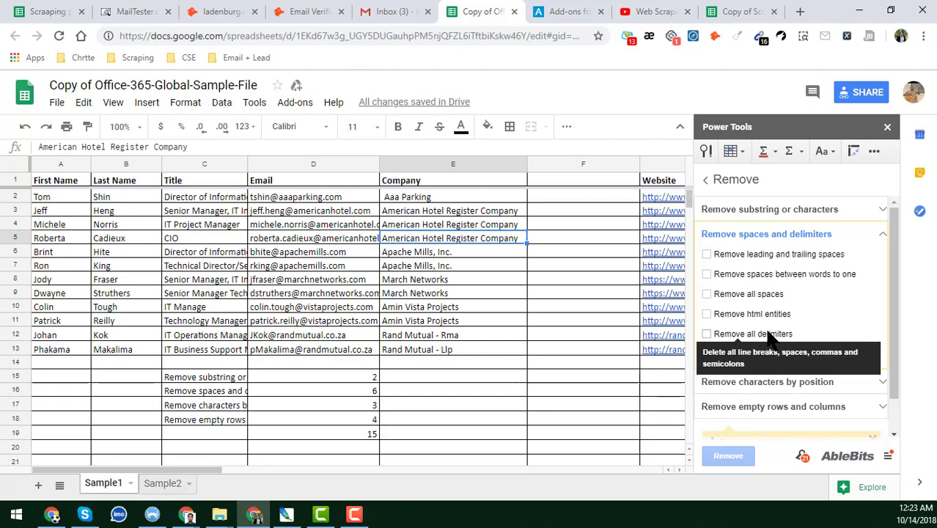
# Remove all delimiters from the two Apache Mills company names in E6:E7
pyautogui.click(481, 250)
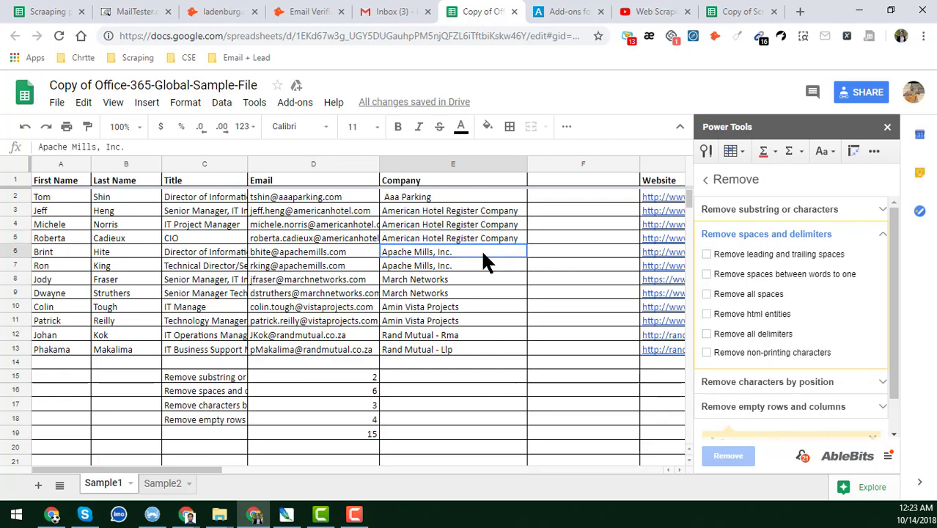
pyautogui.keyDown('shift'); pyautogui.click(484, 268); pyautogui.keyUp('shift')
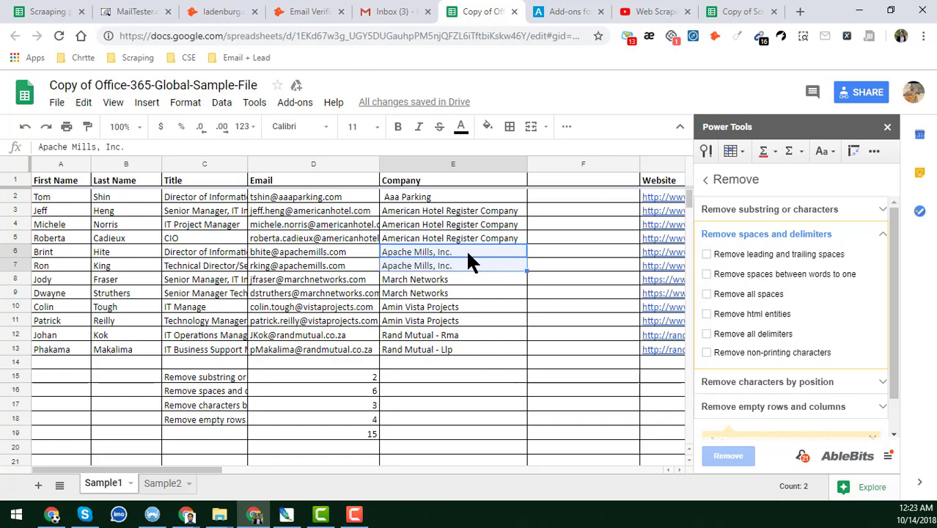
pyautogui.click(708, 334)
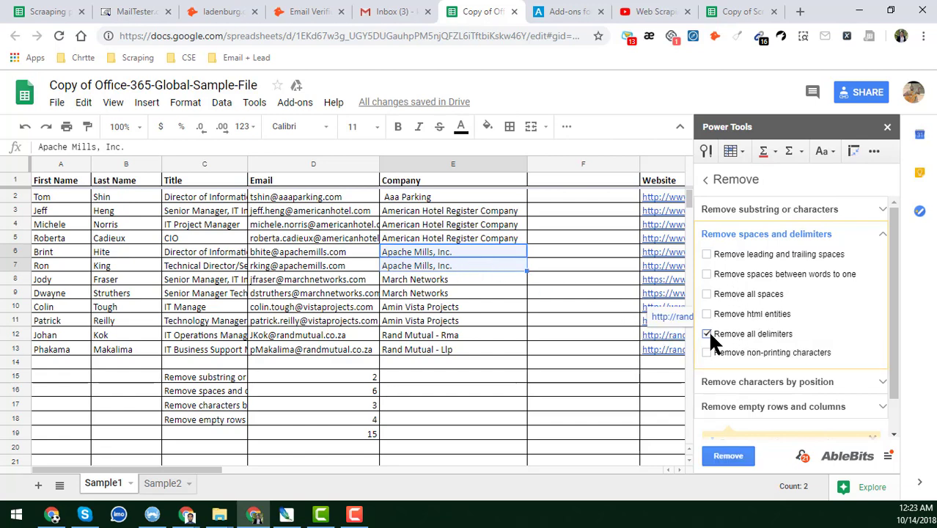
pyautogui.click(727, 453)
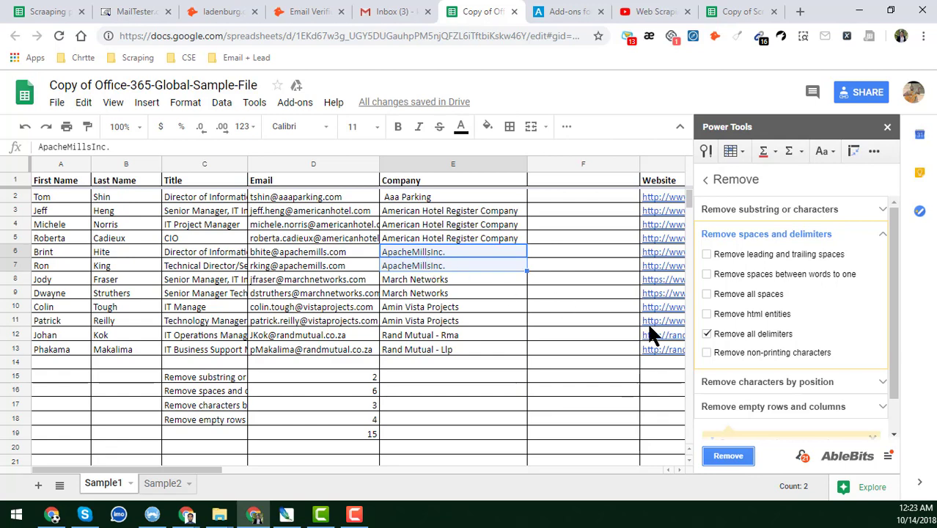
# Put the word spaces back in E6 as "Apache Mills Inc." and turn off the removal of all delimiters
pyautogui.doubleClick(416, 251)
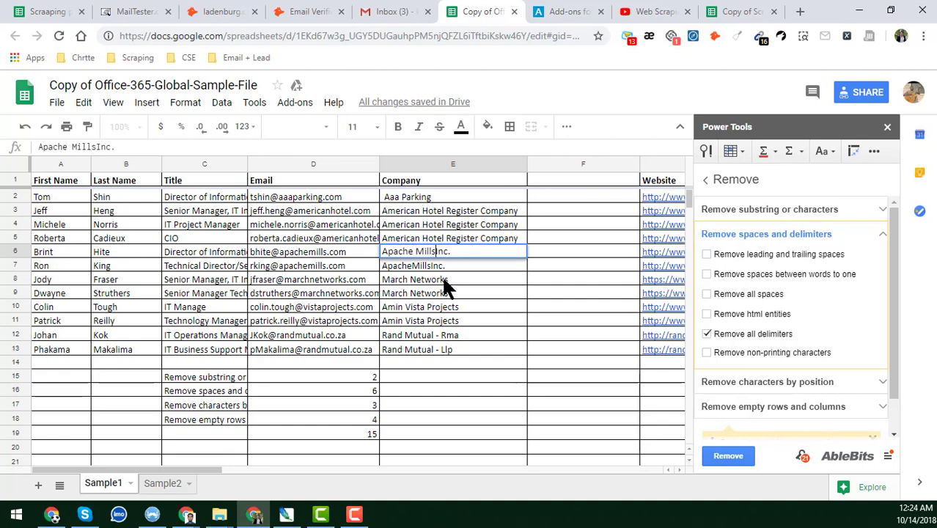
pyautogui.click(445, 280)
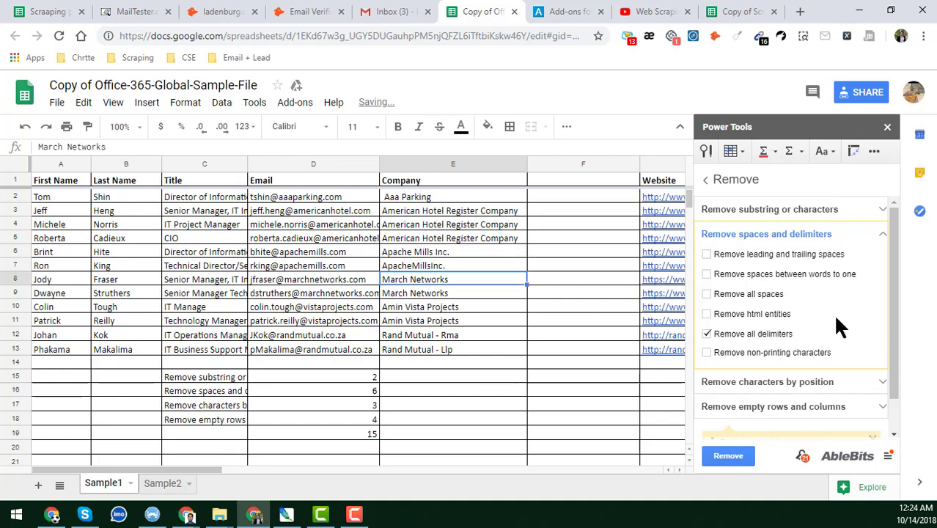
pyautogui.click(706, 333)
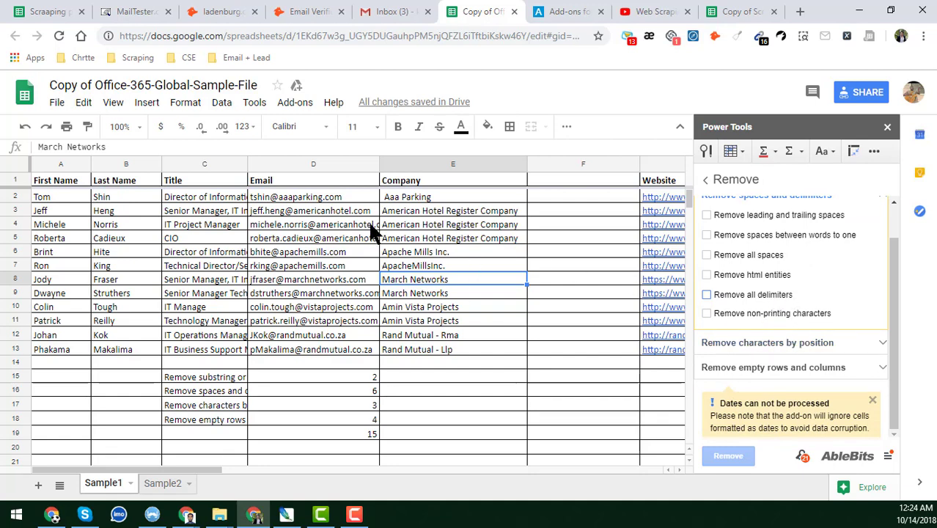
# Expand the options for removing characters by position
pyautogui.click(461, 307)
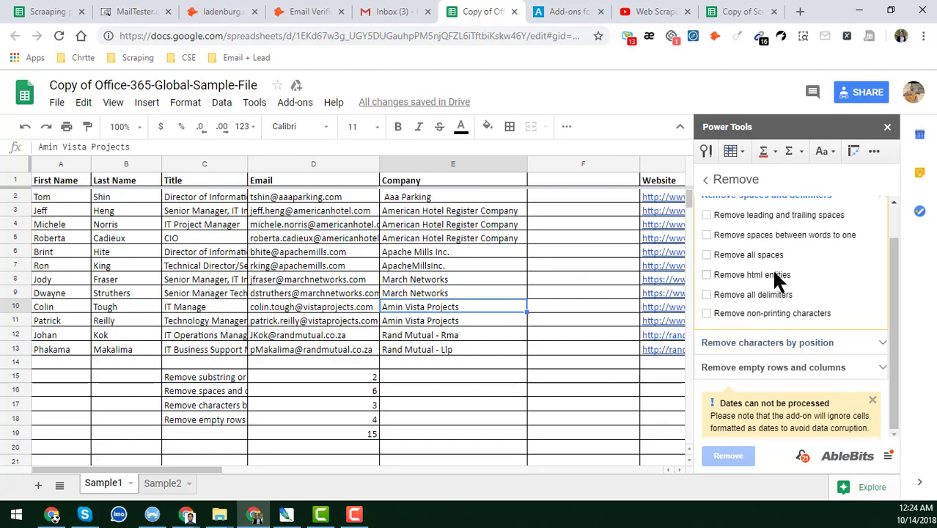
pyautogui.scroll(2, 771, 270)
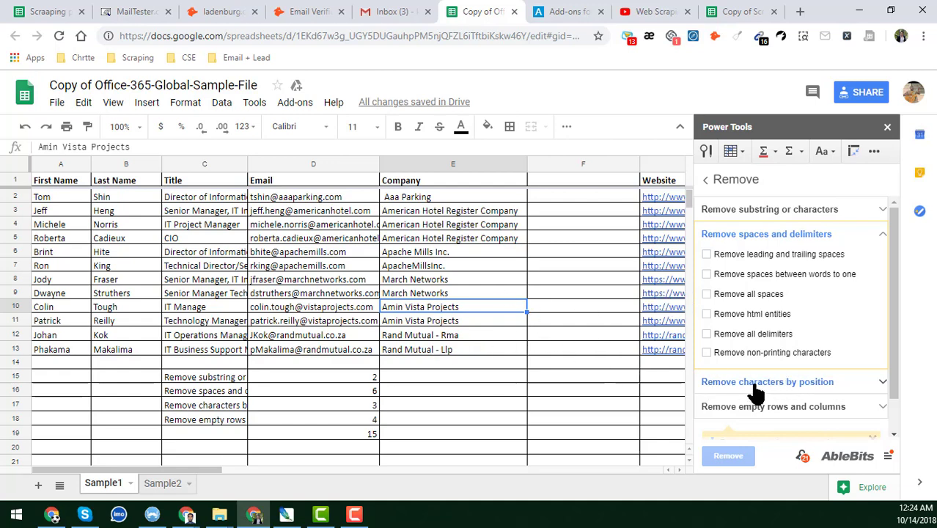
pyautogui.click(786, 383)
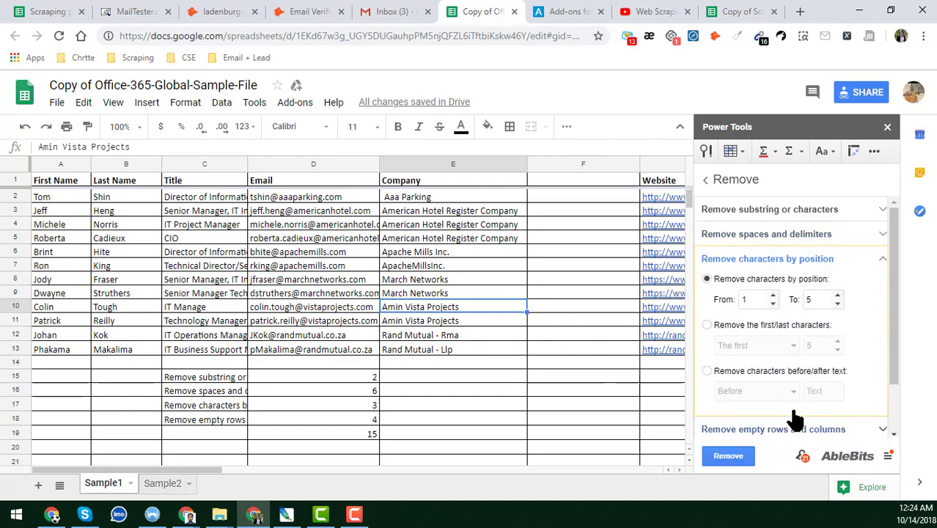
# Delete the leading space before the company name in cell E2
pyautogui.click(400, 198)
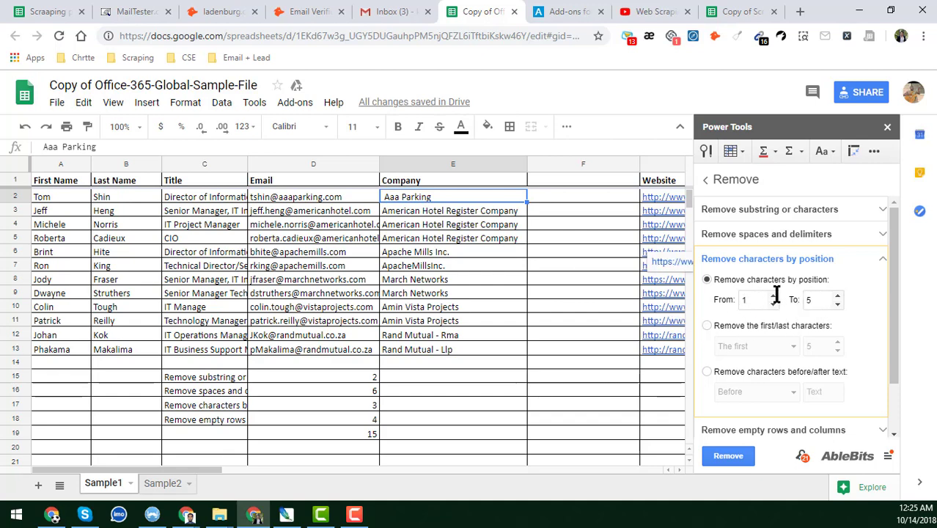
pyautogui.doubleClick(383, 197)
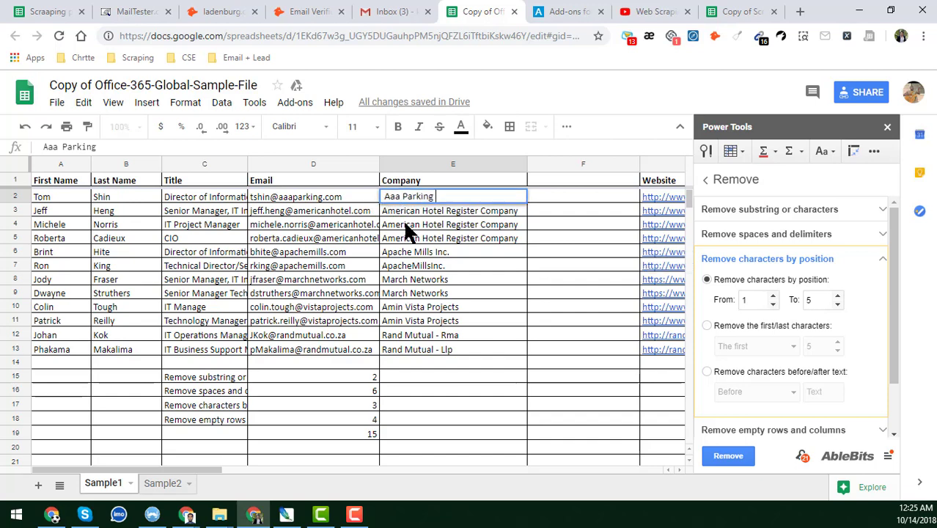
pyautogui.press('Home')
pyautogui.press('Delete')
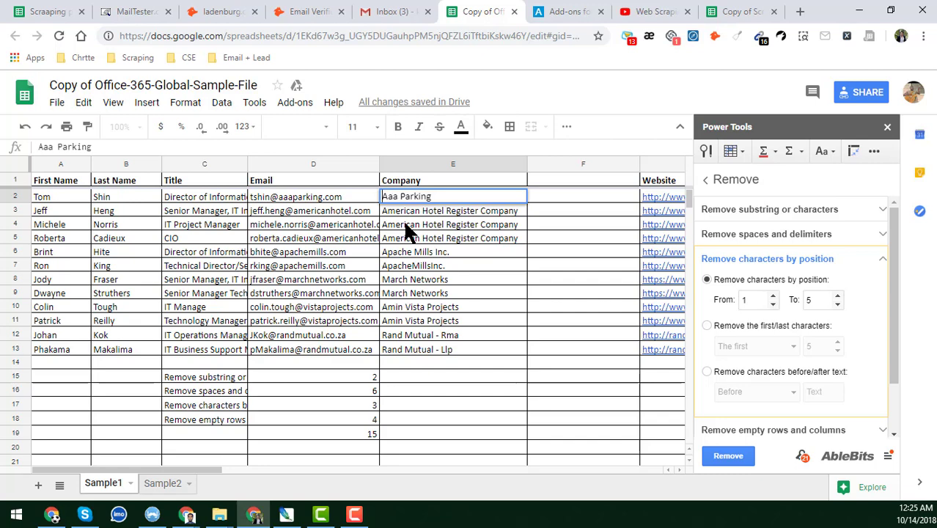
pyautogui.click(458, 279)
# Remove the characters from position 1 to 2 of the company name in E2
pyautogui.click(432, 196)
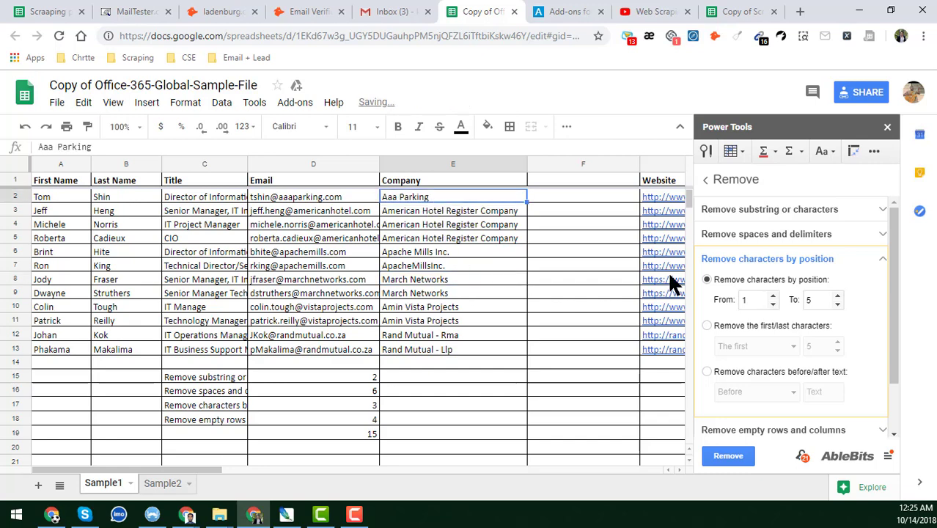
pyautogui.click(838, 295)
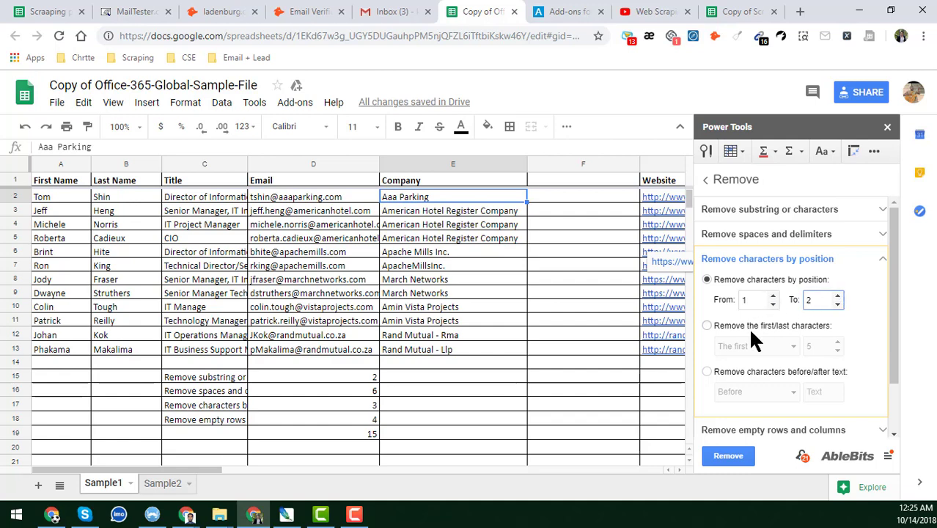
pyautogui.click(733, 457)
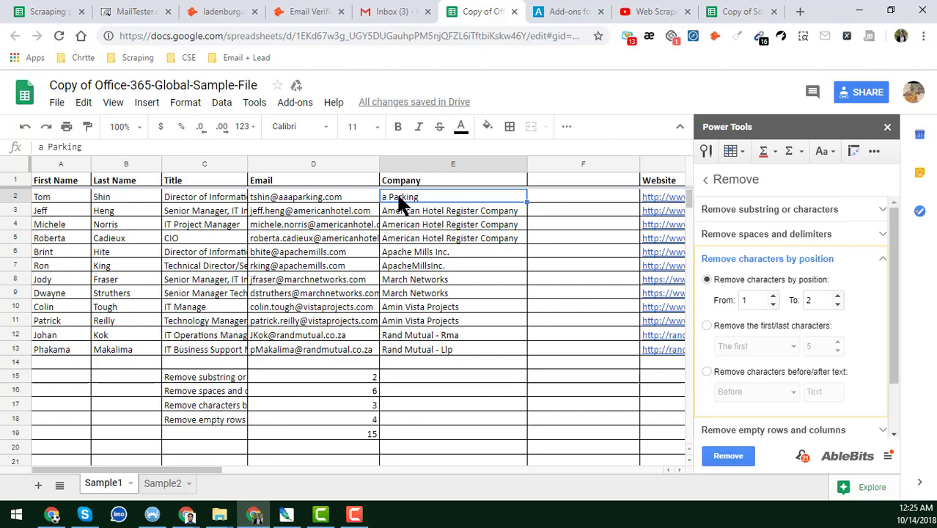
# Undo the last removal of characters by position in cell E2
pyautogui.hotkey('ctrl', 'z')
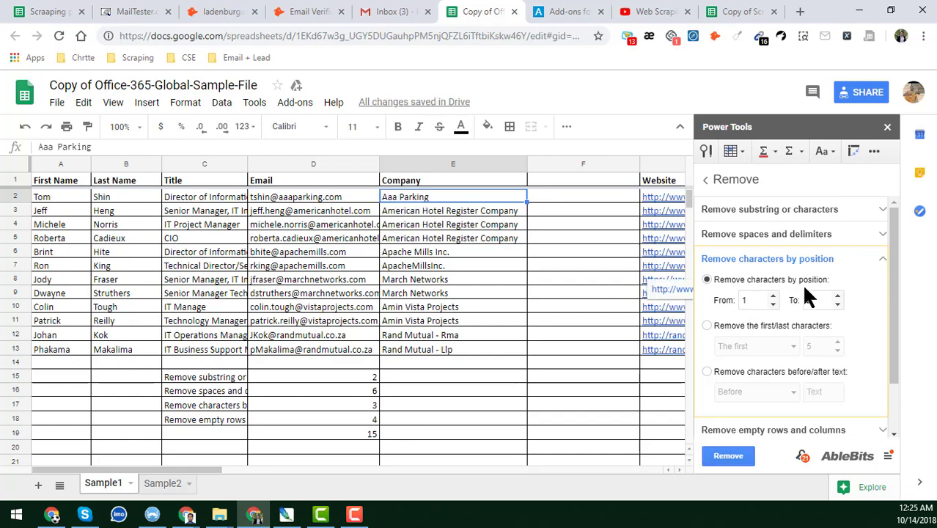
# Try removing the first 3 characters of the company name in E2, and undo the removal
pyautogui.click(707, 326)
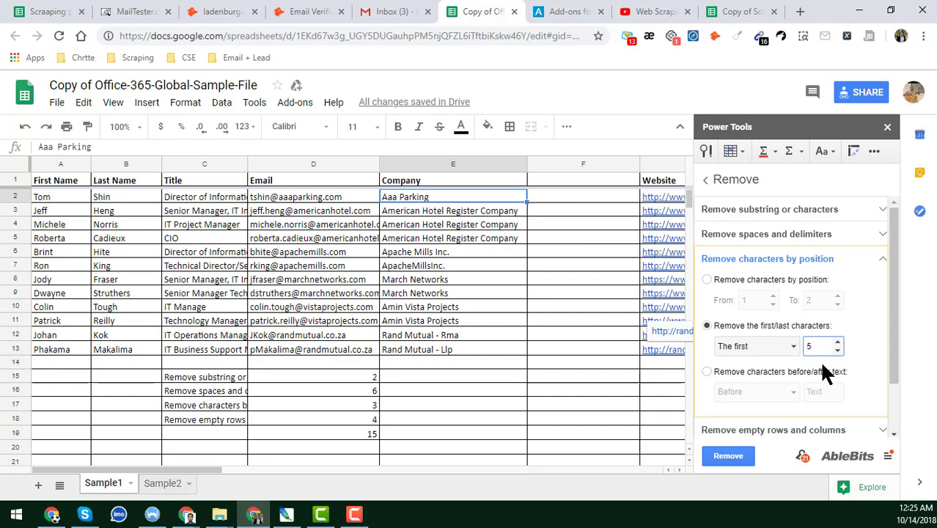
pyautogui.write('3')
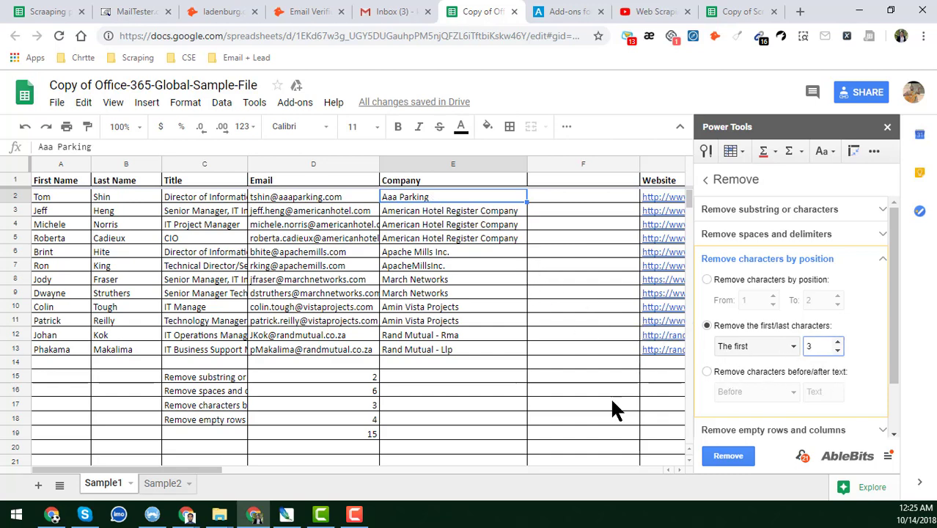
pyautogui.click(747, 461)
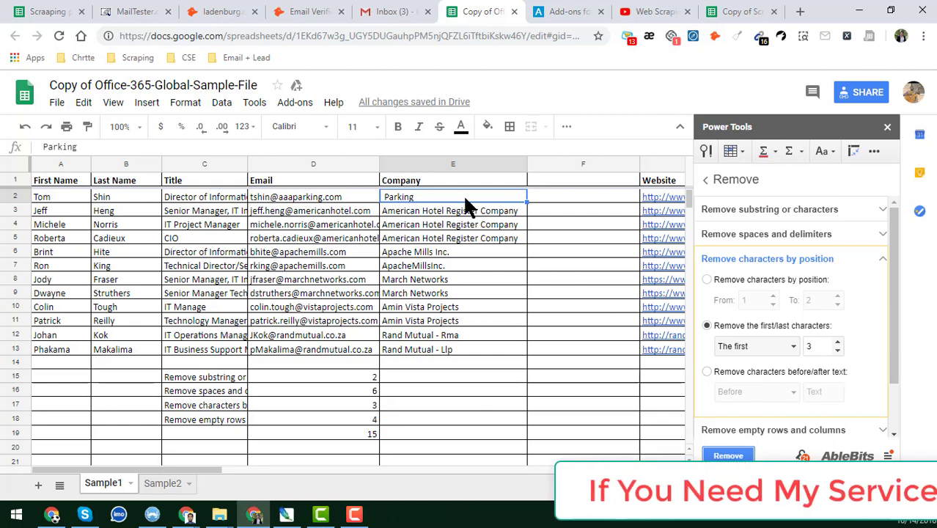
pyautogui.hotkey('ctrl', 'z')
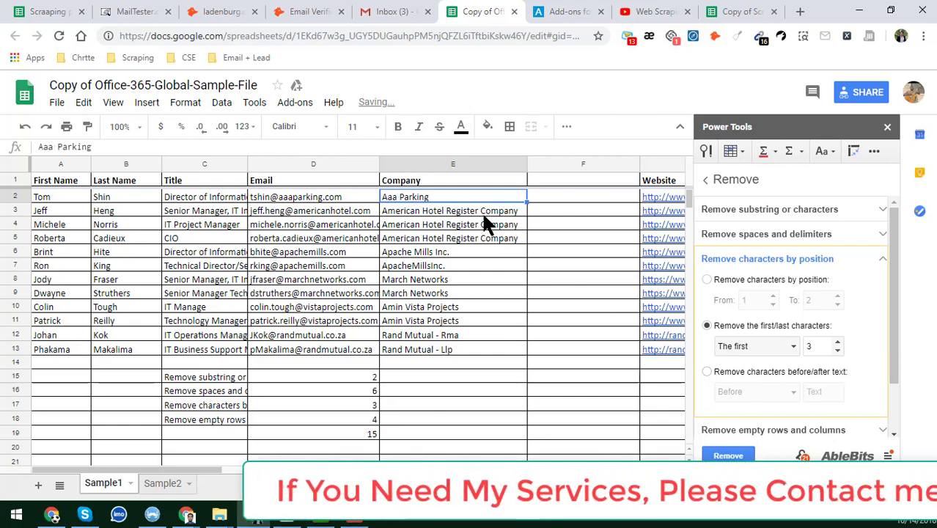
# Set the removal to characters before the text "Register", copying the word from the company name in E3
pyautogui.click(759, 374)
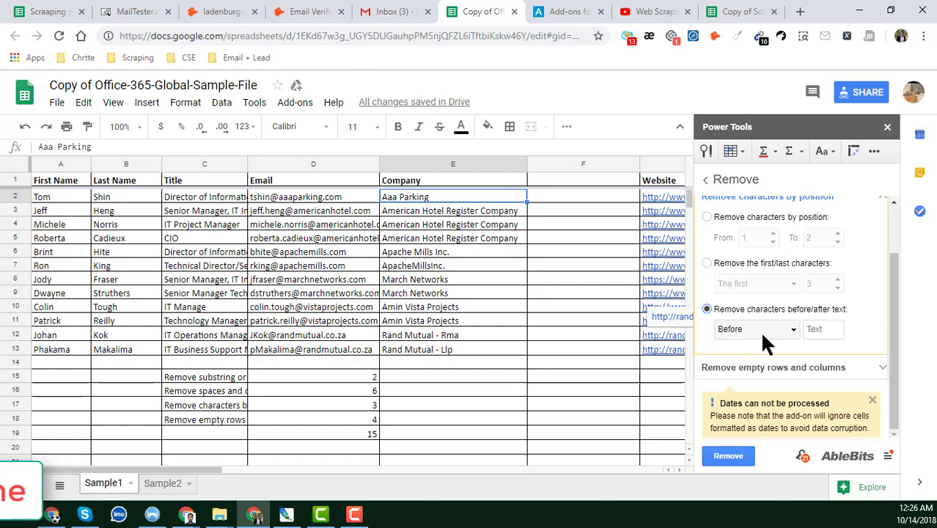
pyautogui.click(468, 209)
pyautogui.doubleClick(119, 146)
pyautogui.hotkey('ctrl', 'c')
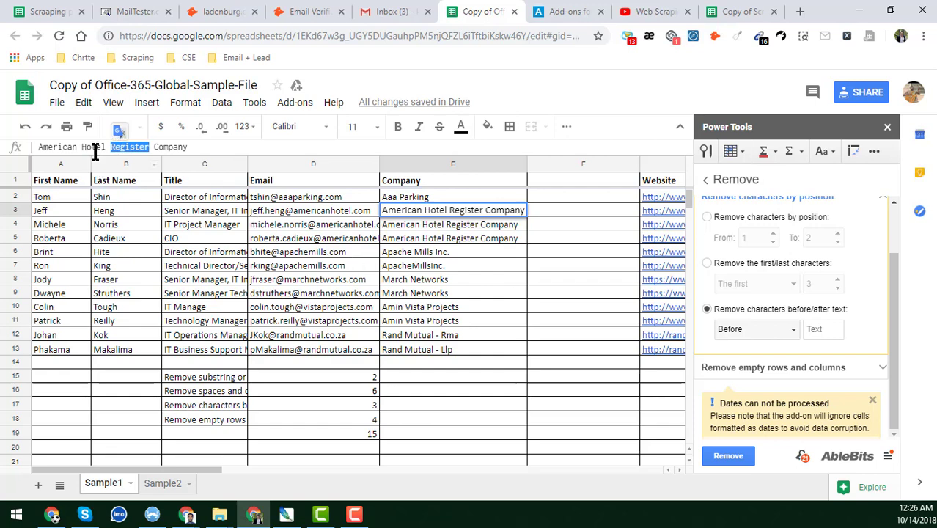
pyautogui.click(813, 329)
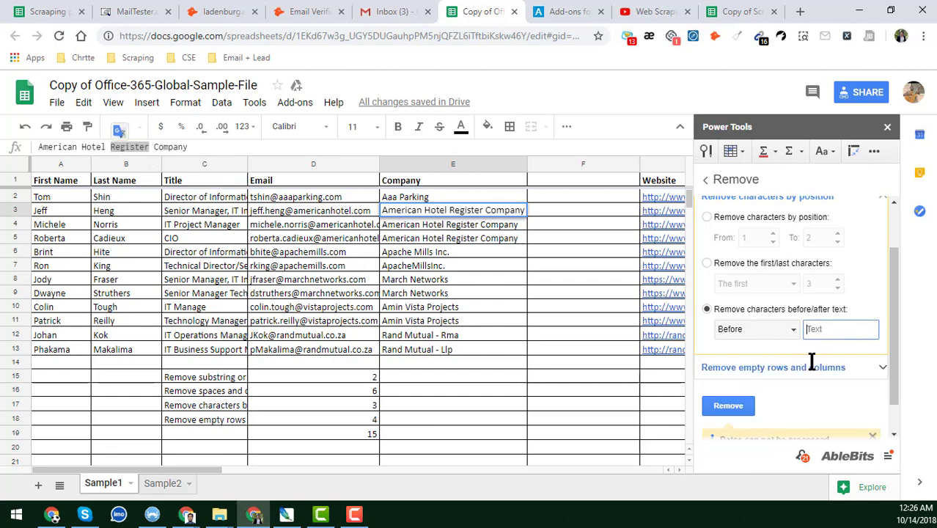
pyautogui.hotkey('ctrl', 'v')
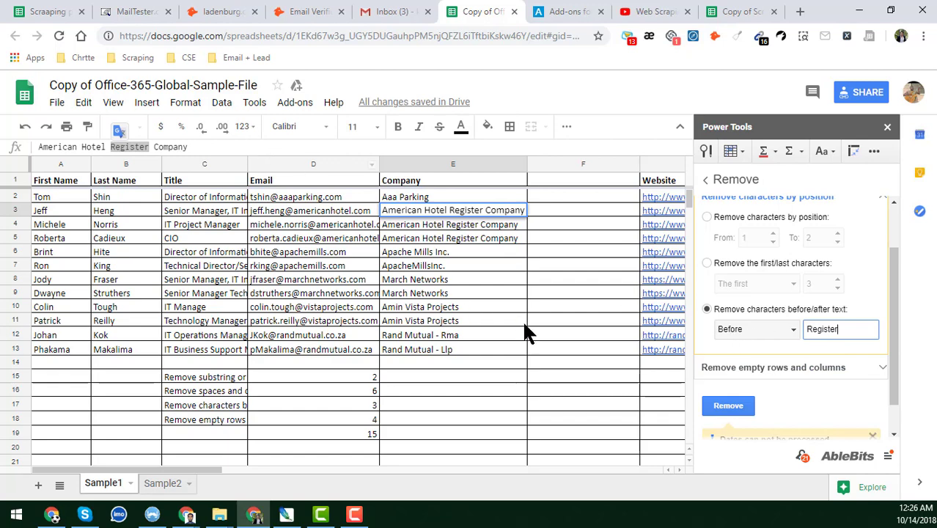
# Remove the characters before "Register" from the company names in E2:E13
pyautogui.click(545, 350)
pyautogui.click(456, 211)
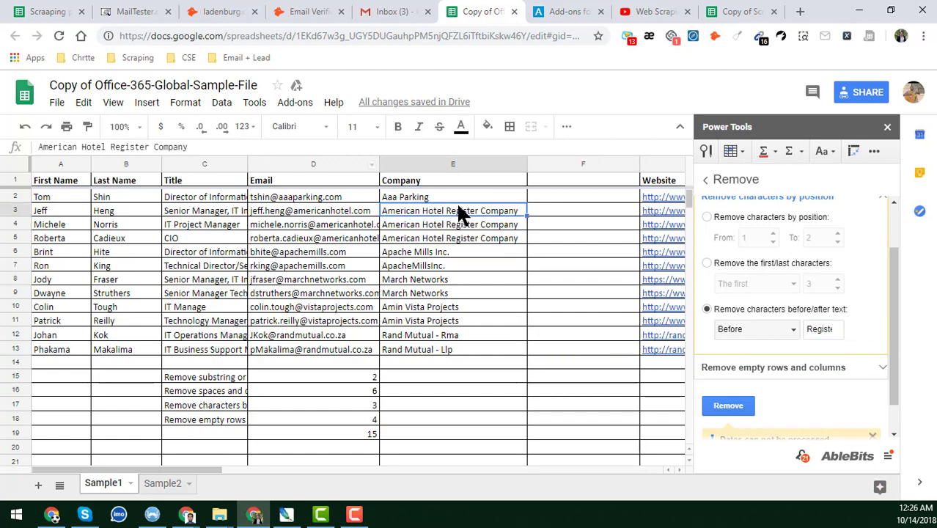
pyautogui.click(456, 193)
pyautogui.keyDown('shift'); pyautogui.click(462, 346); pyautogui.keyUp('shift')
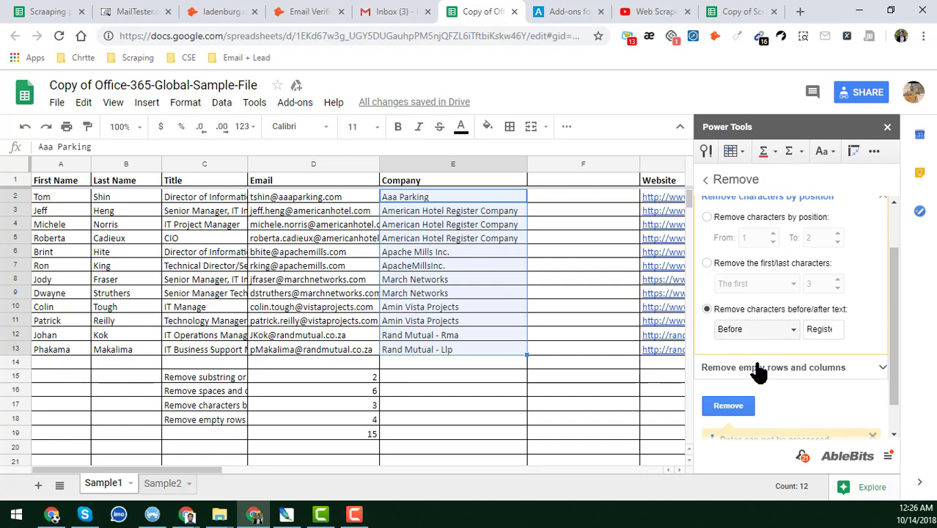
pyautogui.click(737, 407)
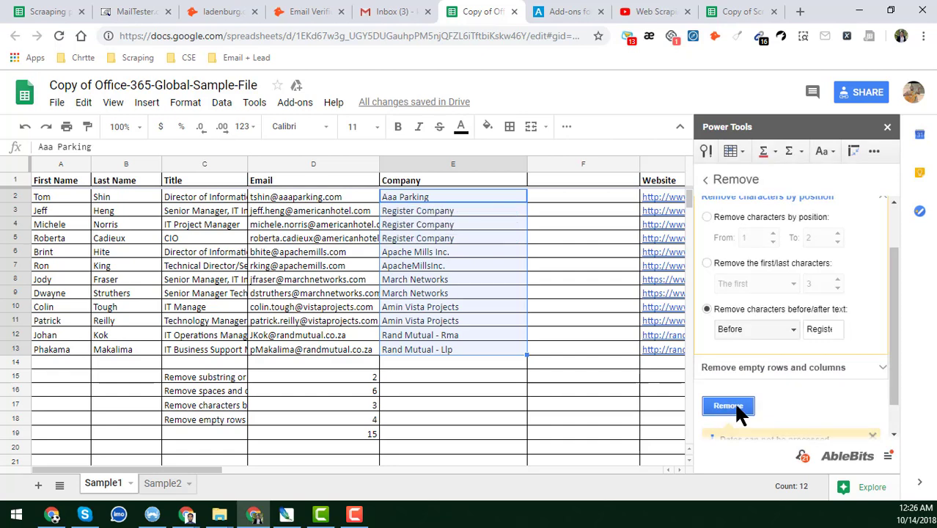
# Undo the removal of the text before "Register" in the Company column
pyautogui.click(446, 212)
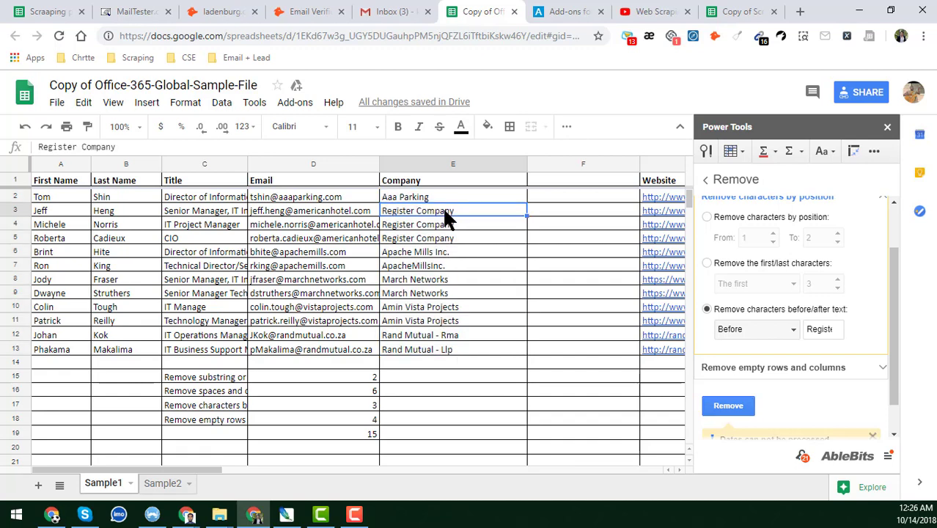
pyautogui.hotkey('ctrl', 'z')
pyautogui.click(444, 211)
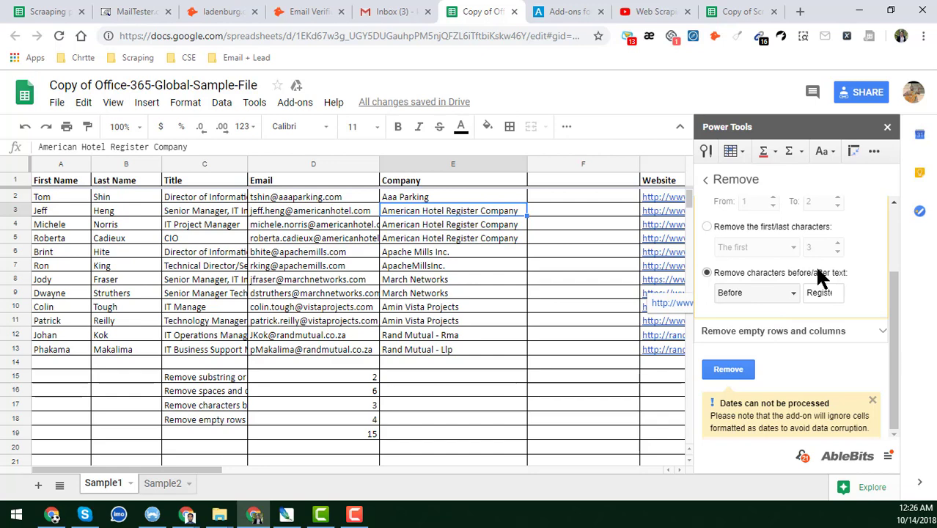
pyautogui.click(569, 11)
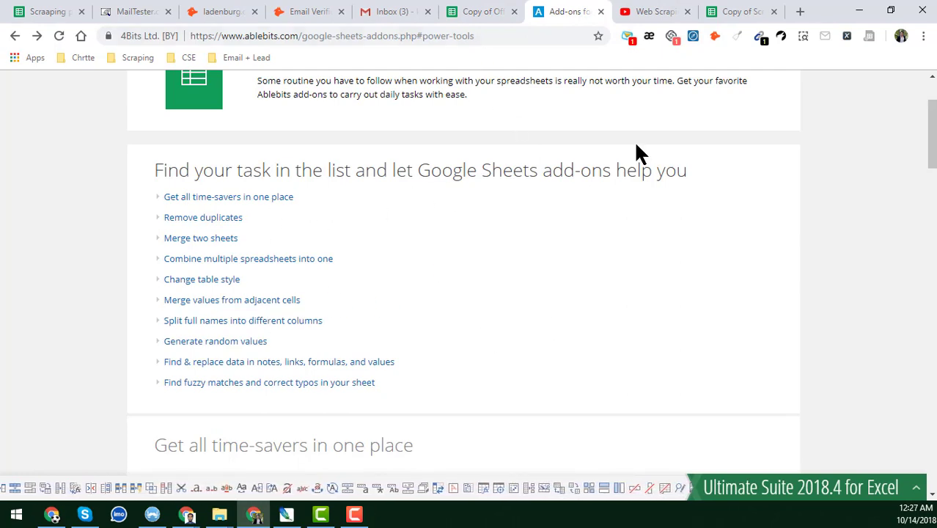
pyautogui.click(484, 9)
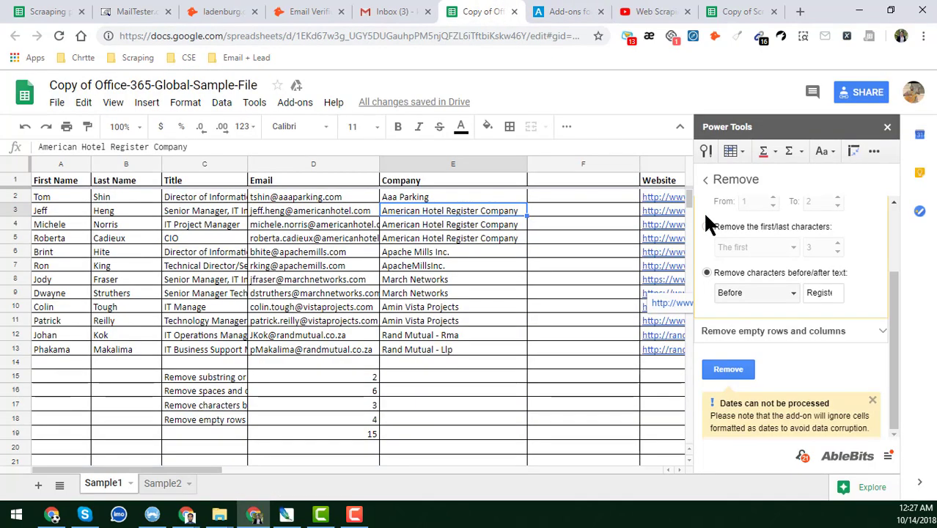
# Expand the options for removing empty rows and columns, and locate the empty row 14 below the contacts
pyautogui.click(784, 335)
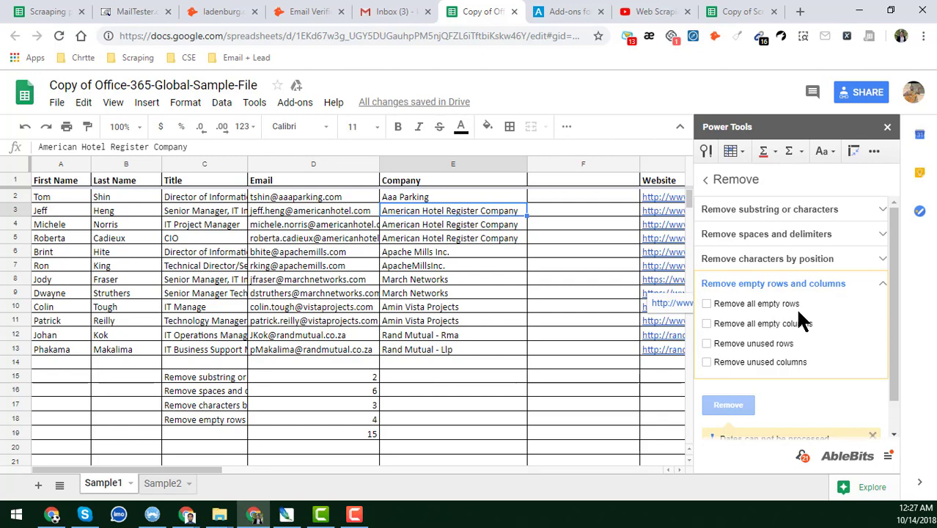
pyautogui.click(297, 361)
pyautogui.click(162, 363)
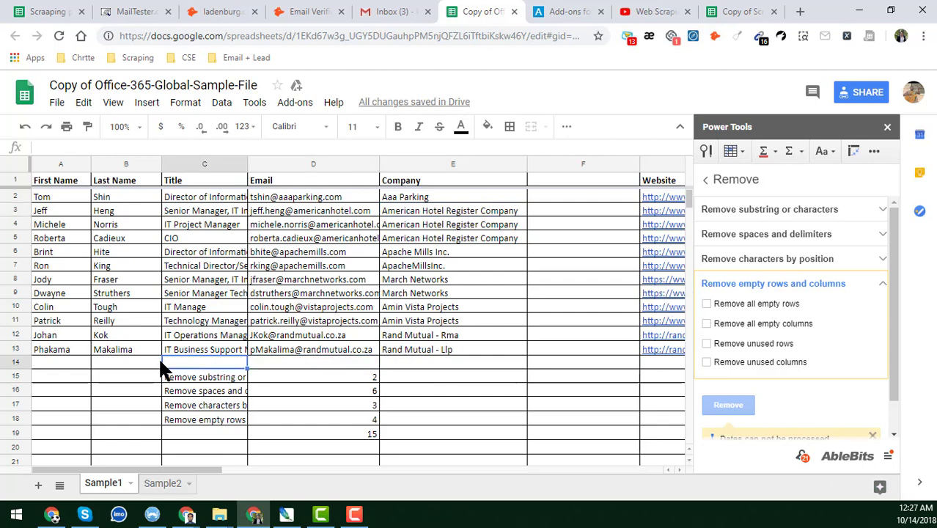
pyautogui.scroll(-2, 159, 357)
pyautogui.click(142, 306)
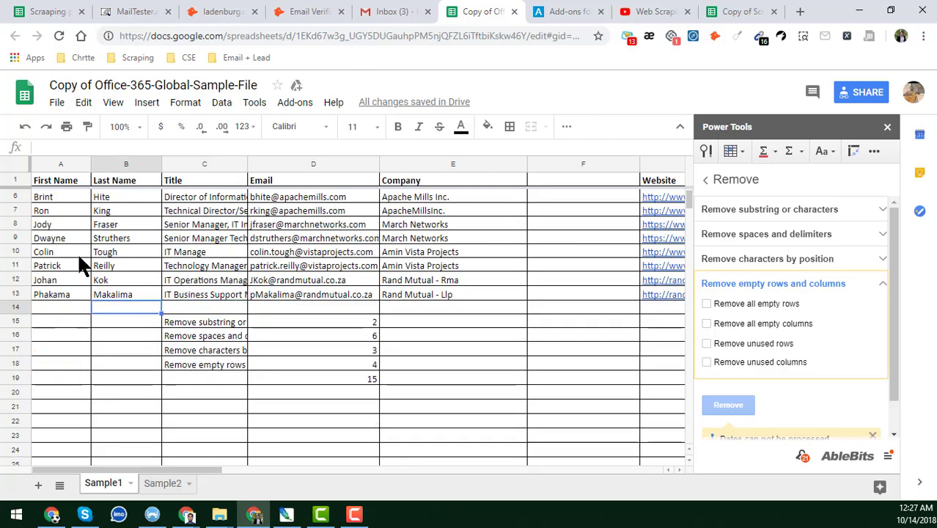
# Insert a blank row above row 10 in the contact list
pyautogui.click(14, 252)
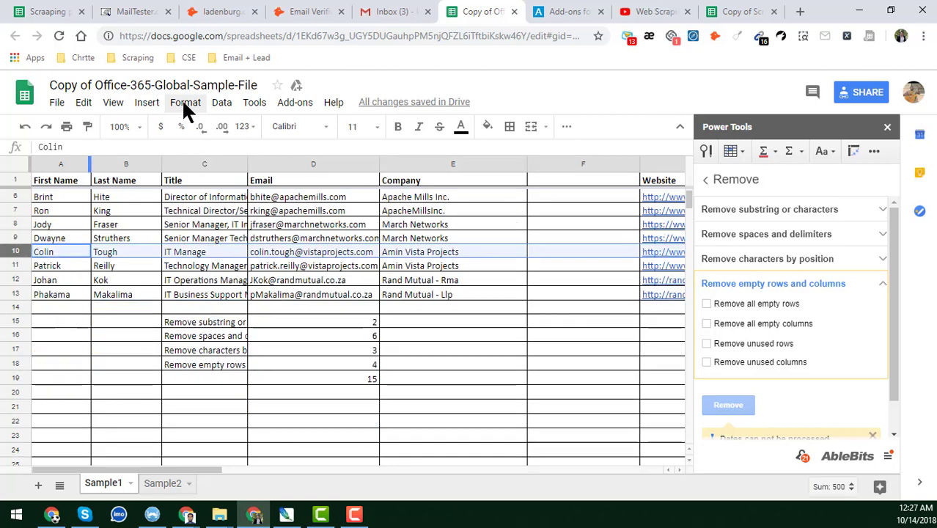
pyautogui.click(146, 102)
pyautogui.click(180, 126)
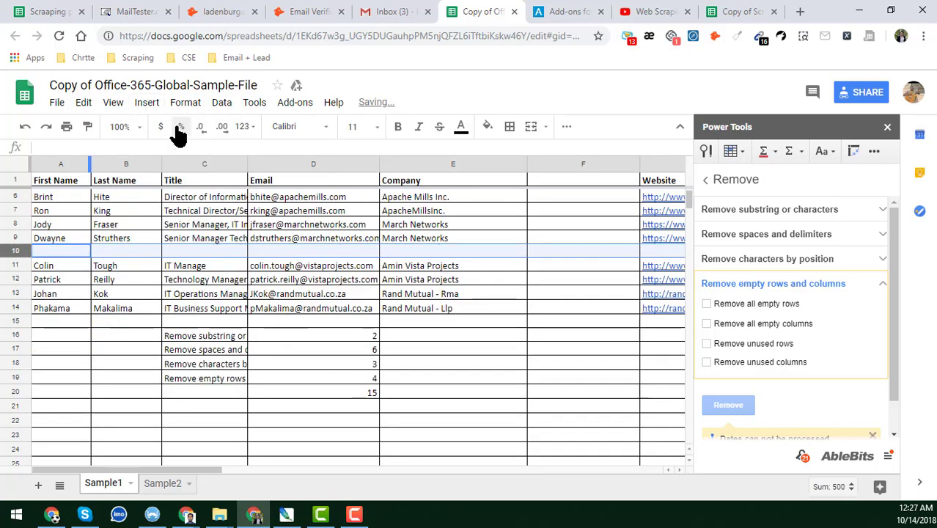
pyautogui.click(194, 253)
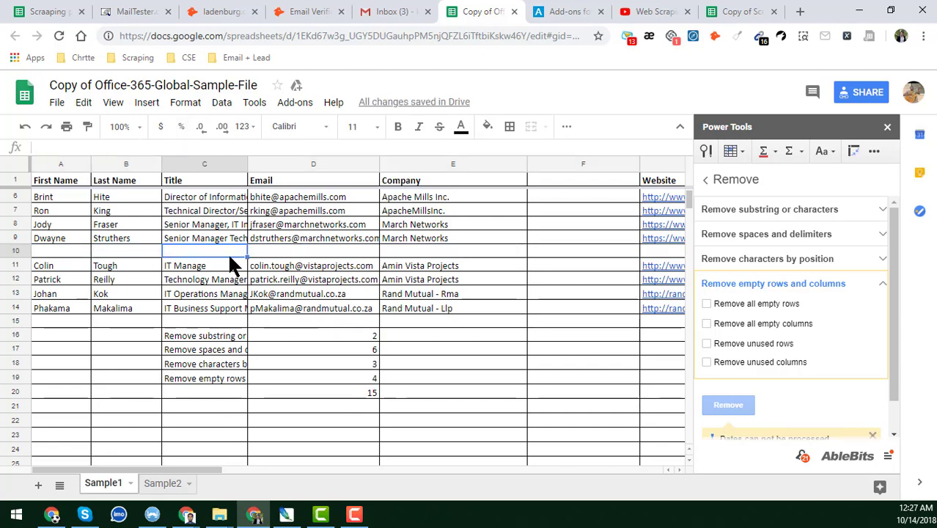
# Remove all empty rows from the entire Sample1 sheet
pyautogui.scroll(2, 286, 337)
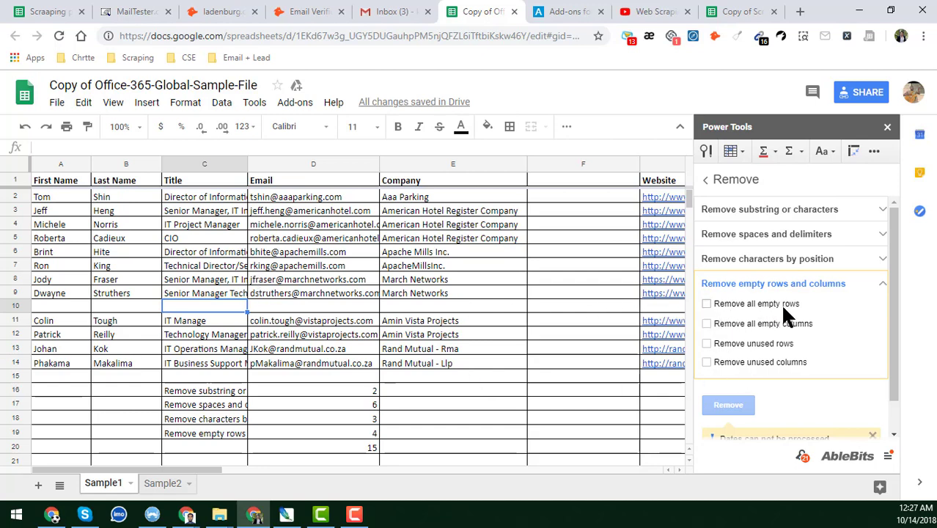
pyautogui.click(706, 304)
pyautogui.click(22, 158)
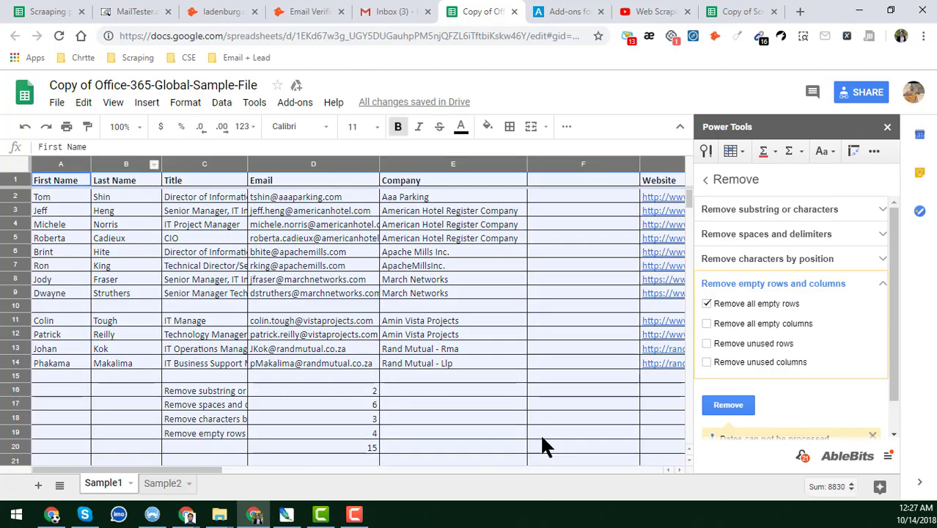
pyautogui.click(730, 404)
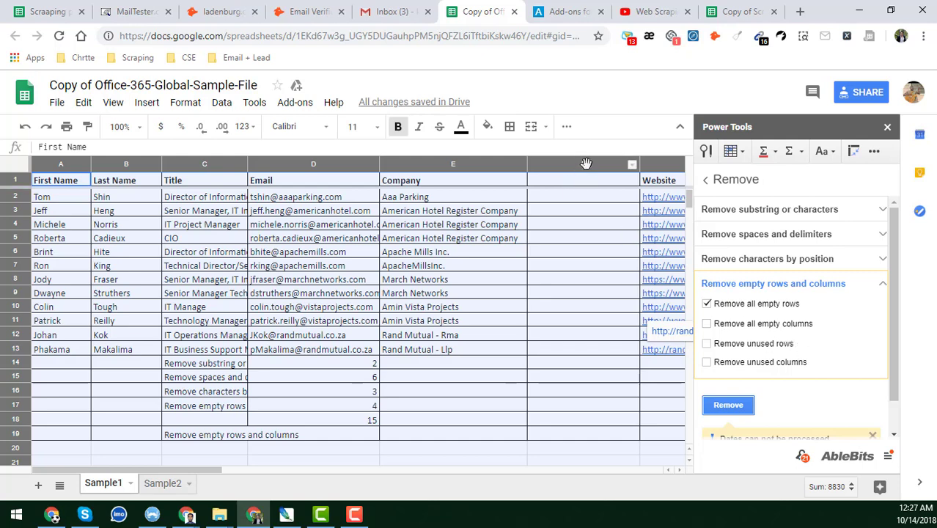
# Turn off the removal of empty rows and remove all empty columns from the sheet
pyautogui.click(707, 324)
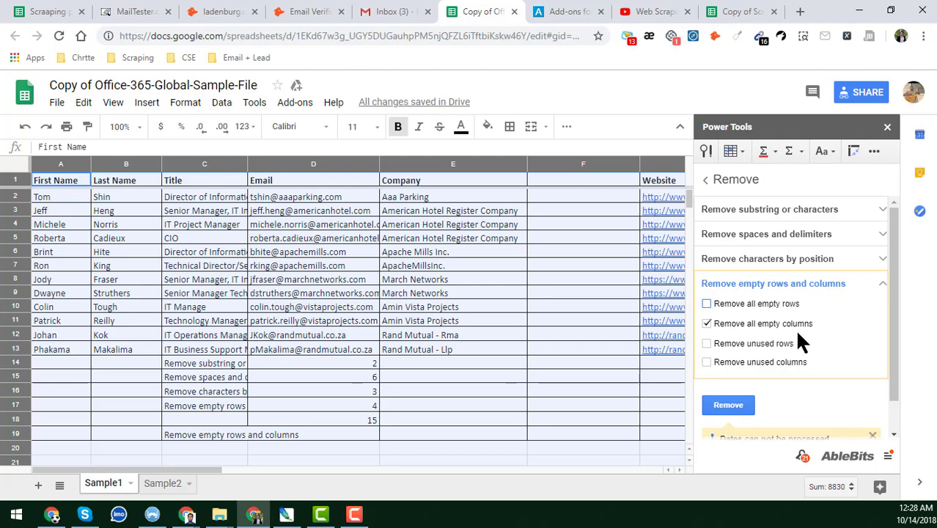
pyautogui.click(733, 407)
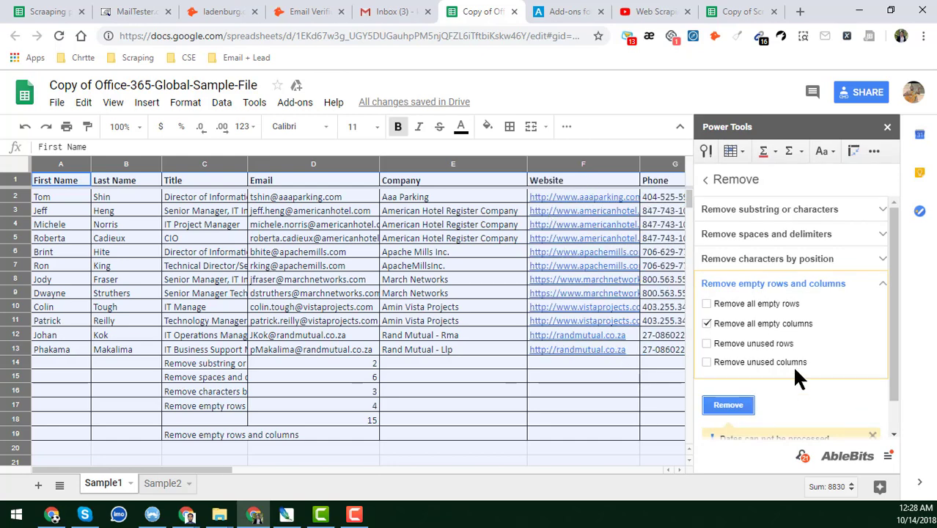
pyautogui.scroll(-1, 759, 328)
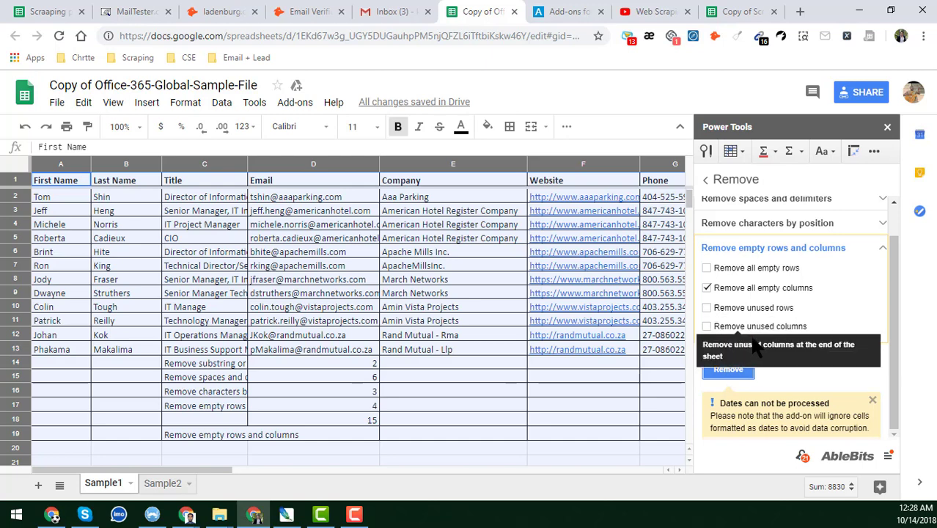
pyautogui.scroll(1, 757, 330)
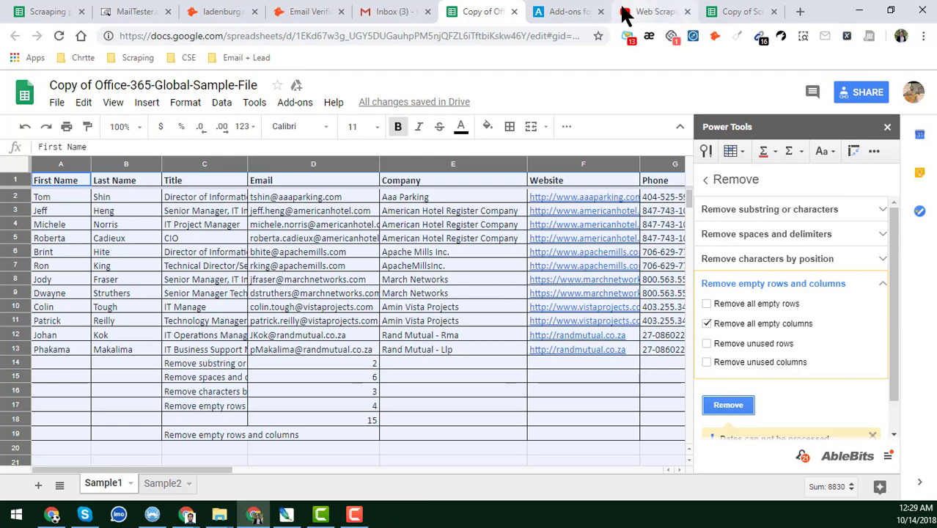
# Switch to the Web Scraping Service channel's videos page on YouTube
pyautogui.click(648, 12)
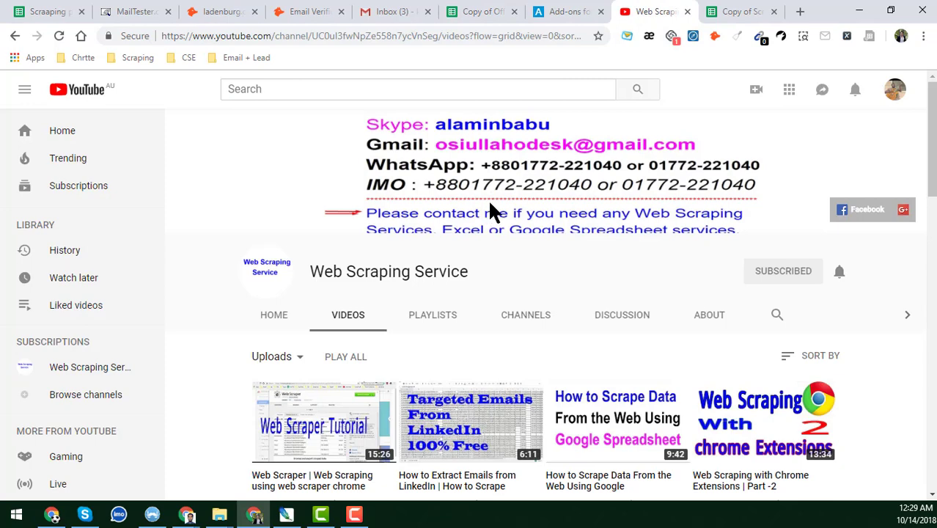